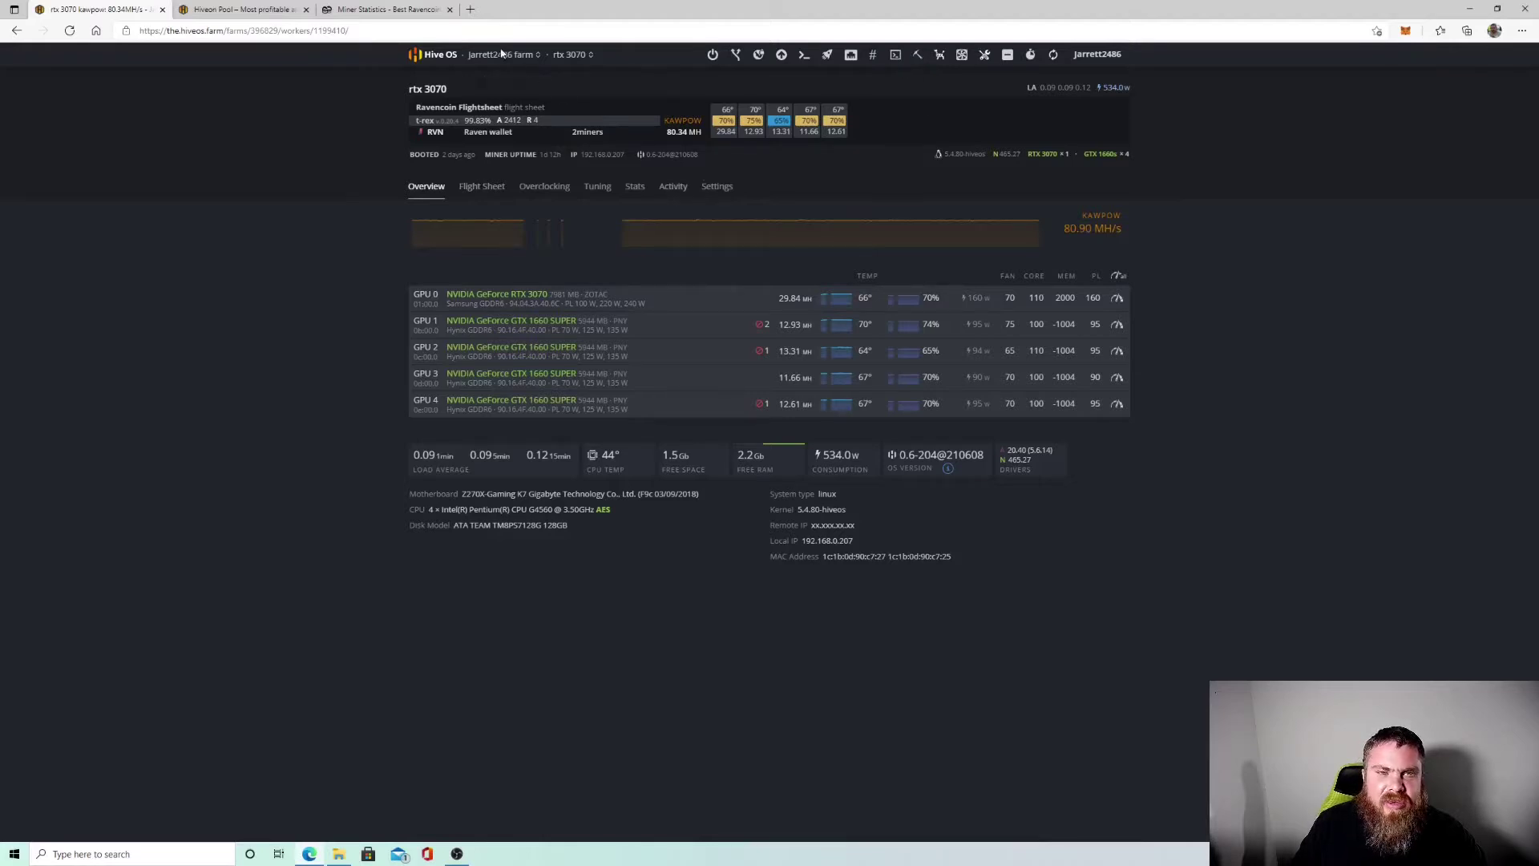
Stop the miner on the rtx 3070 worker, then view its RVN 2miners t-rex flight sheet.
click(501, 56)
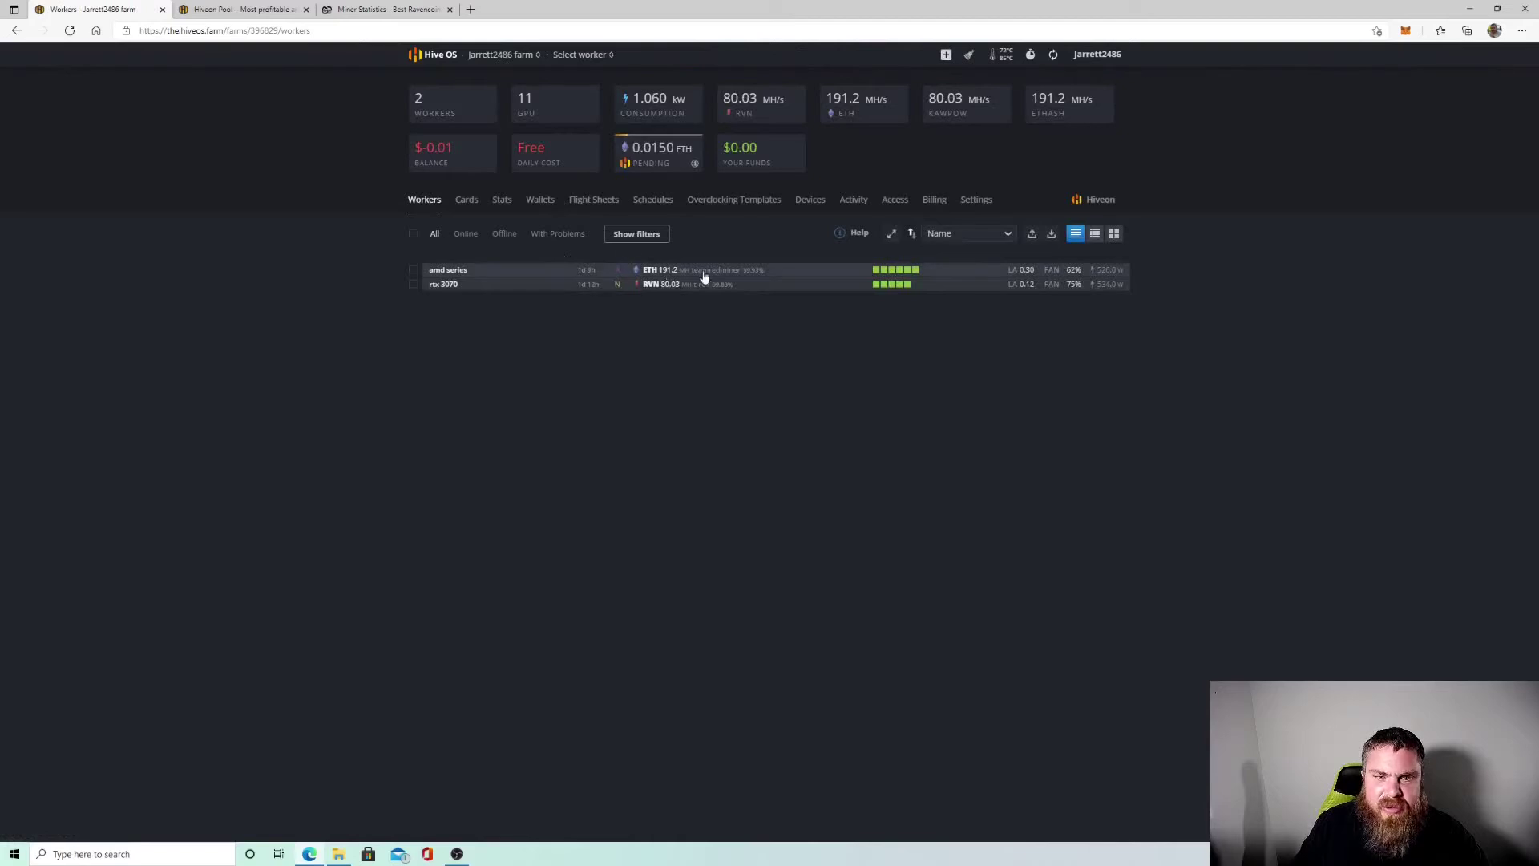
click(445, 285)
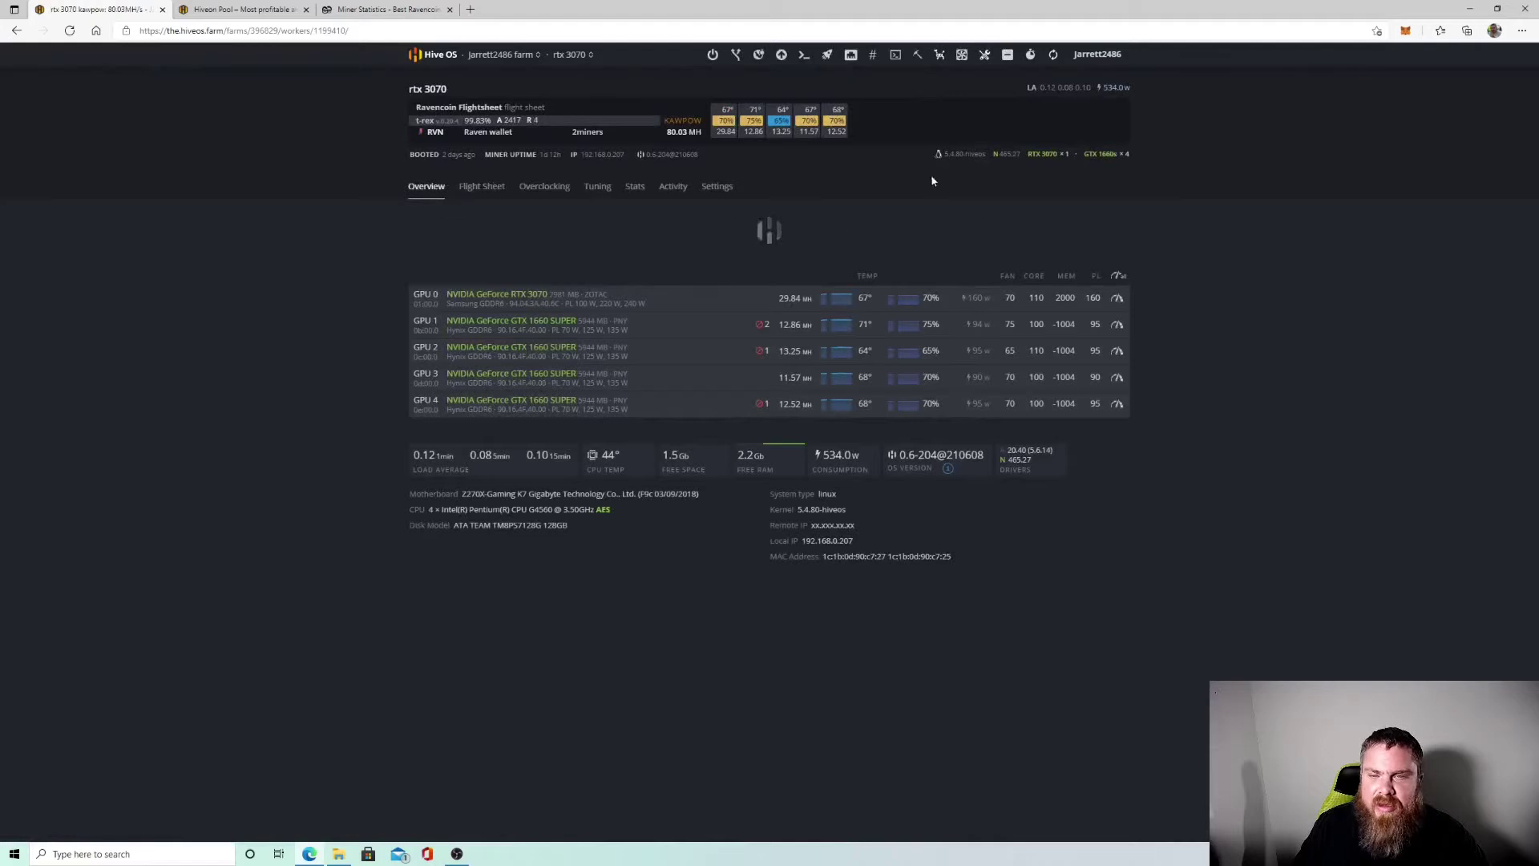
click(918, 58)
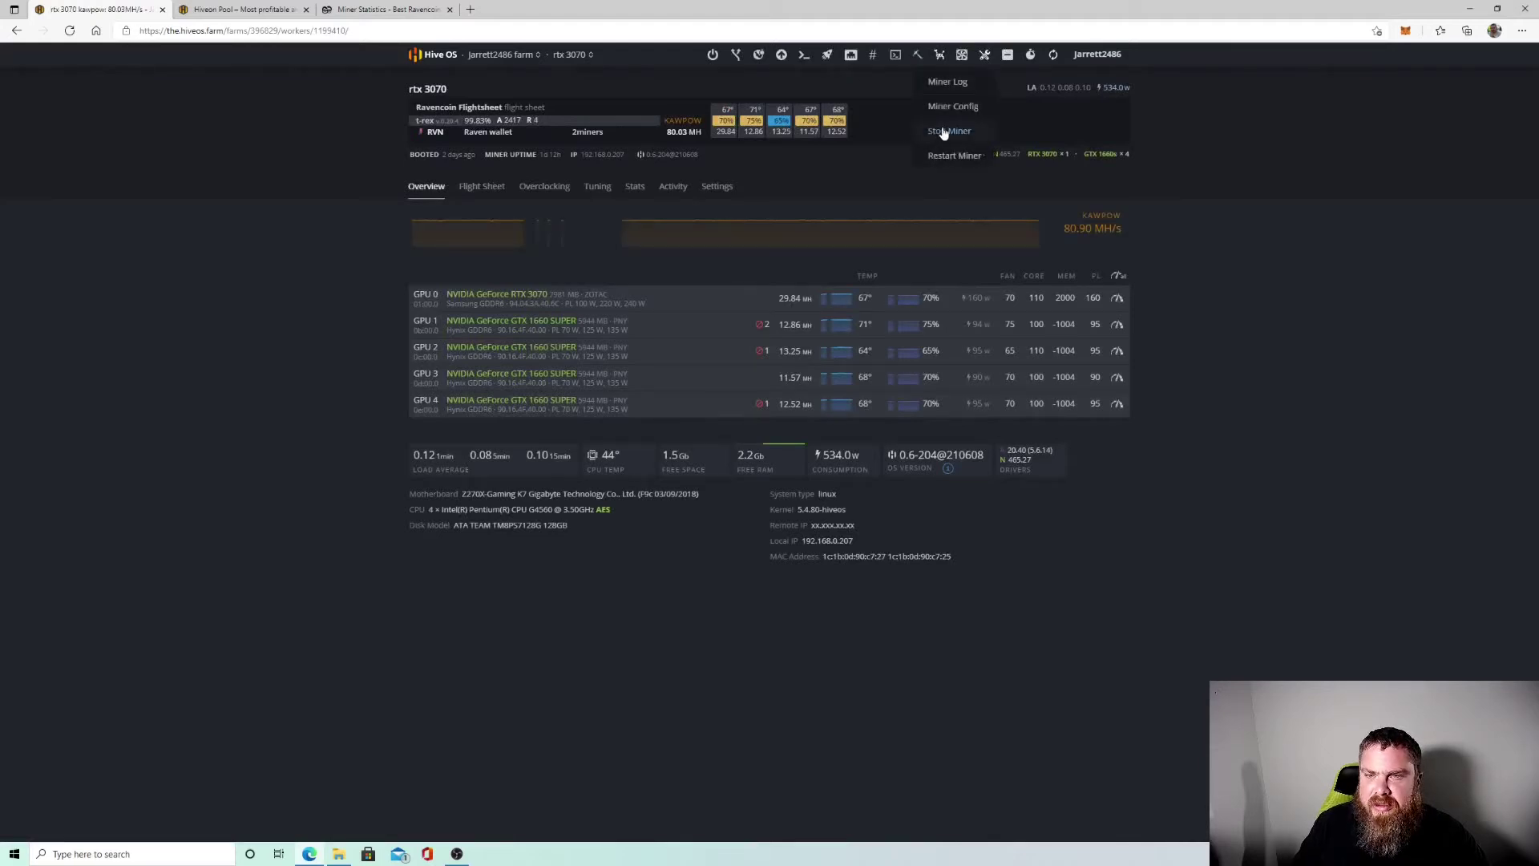
click(944, 132)
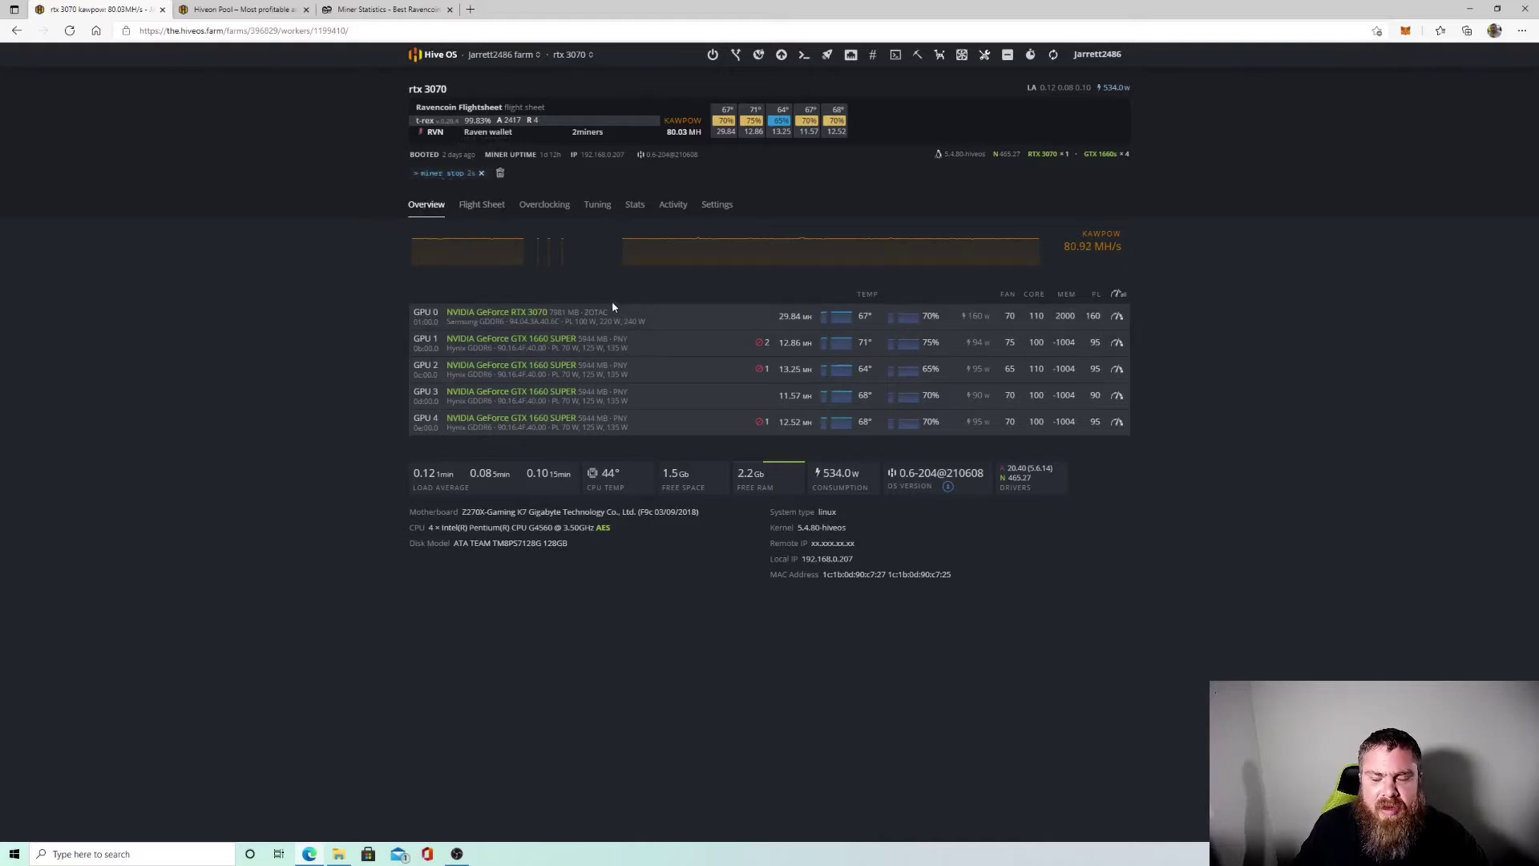
click(486, 206)
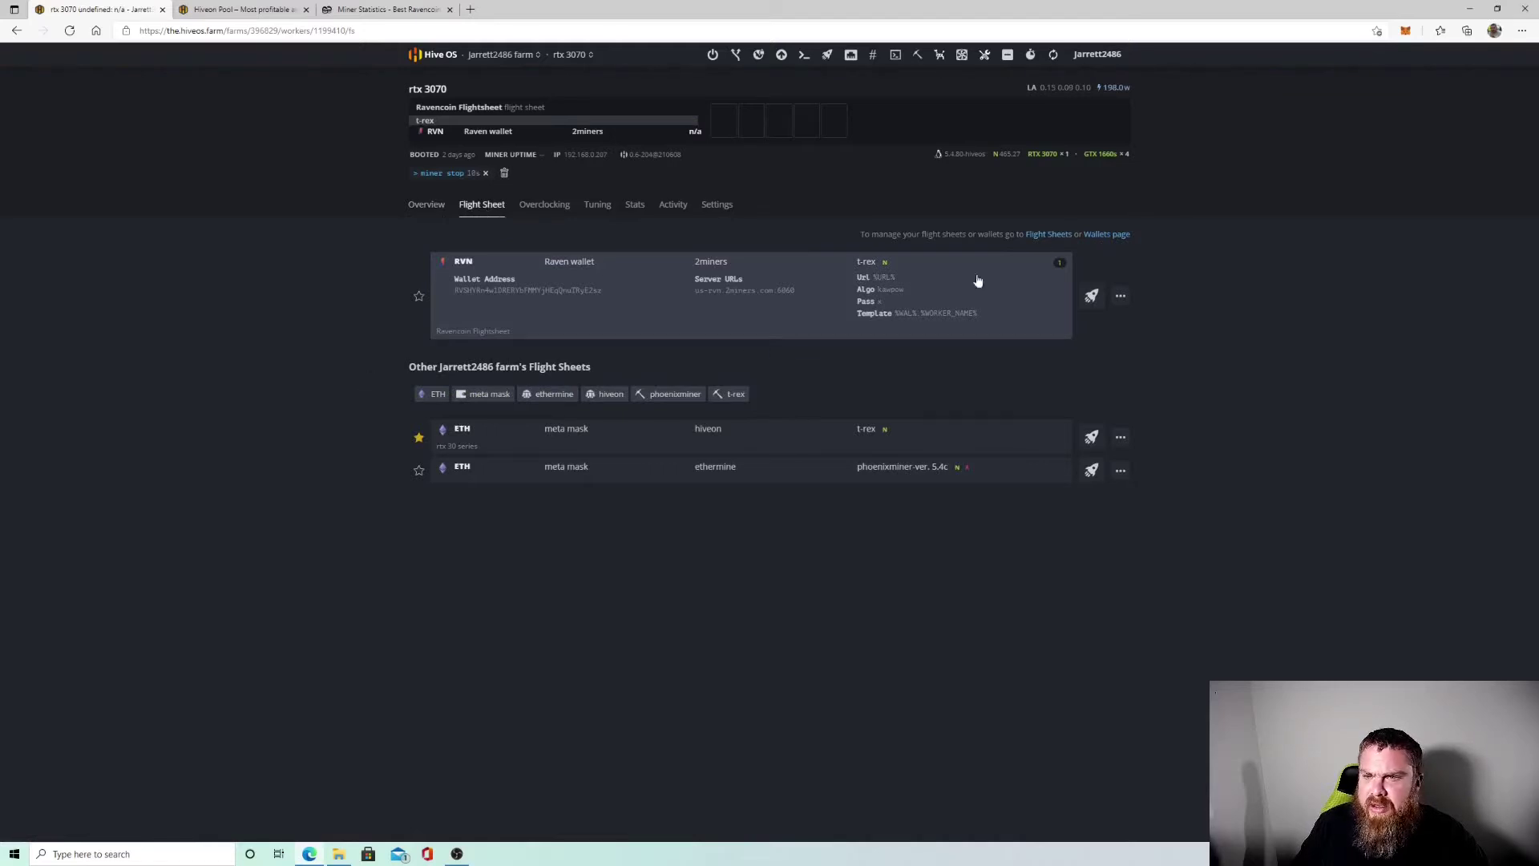
On the farm's Flight Sheets page, pick RVN as the coin for a new flight sheet.
click(1050, 235)
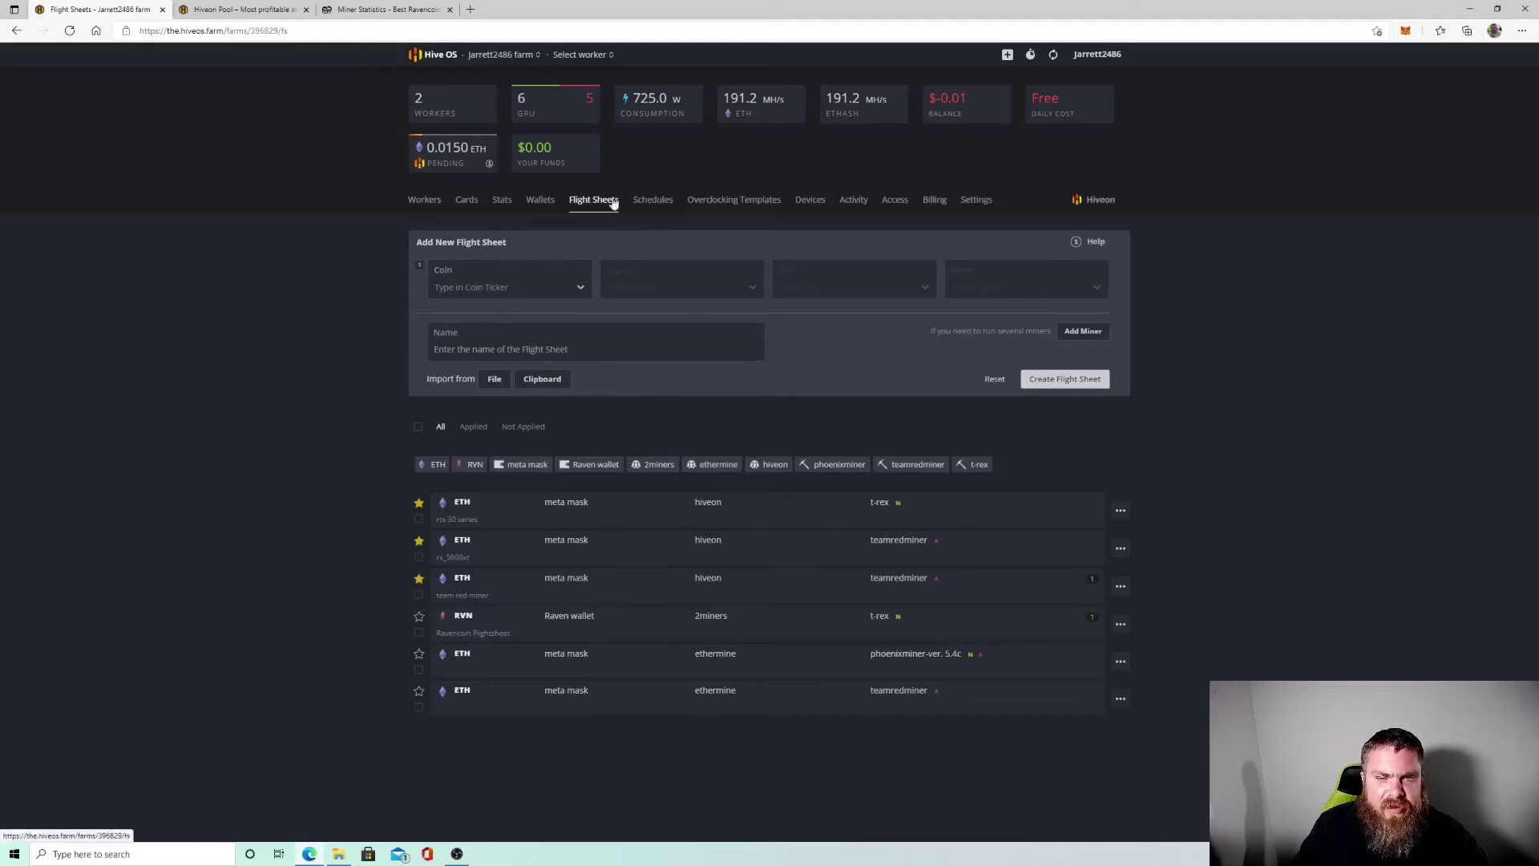
click(574, 287)
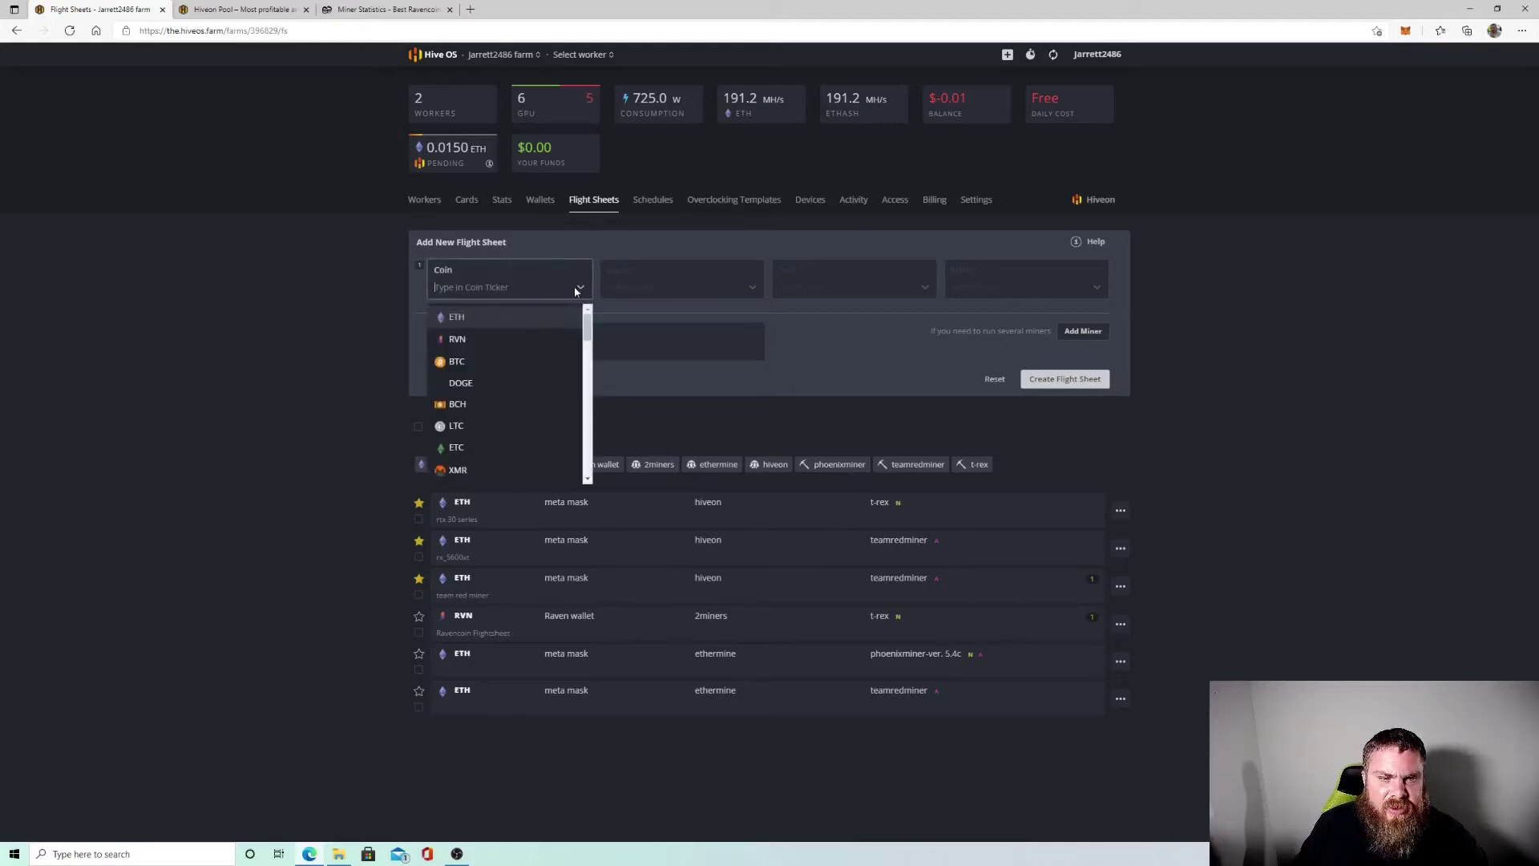
scroll(511, 361, down, 5)
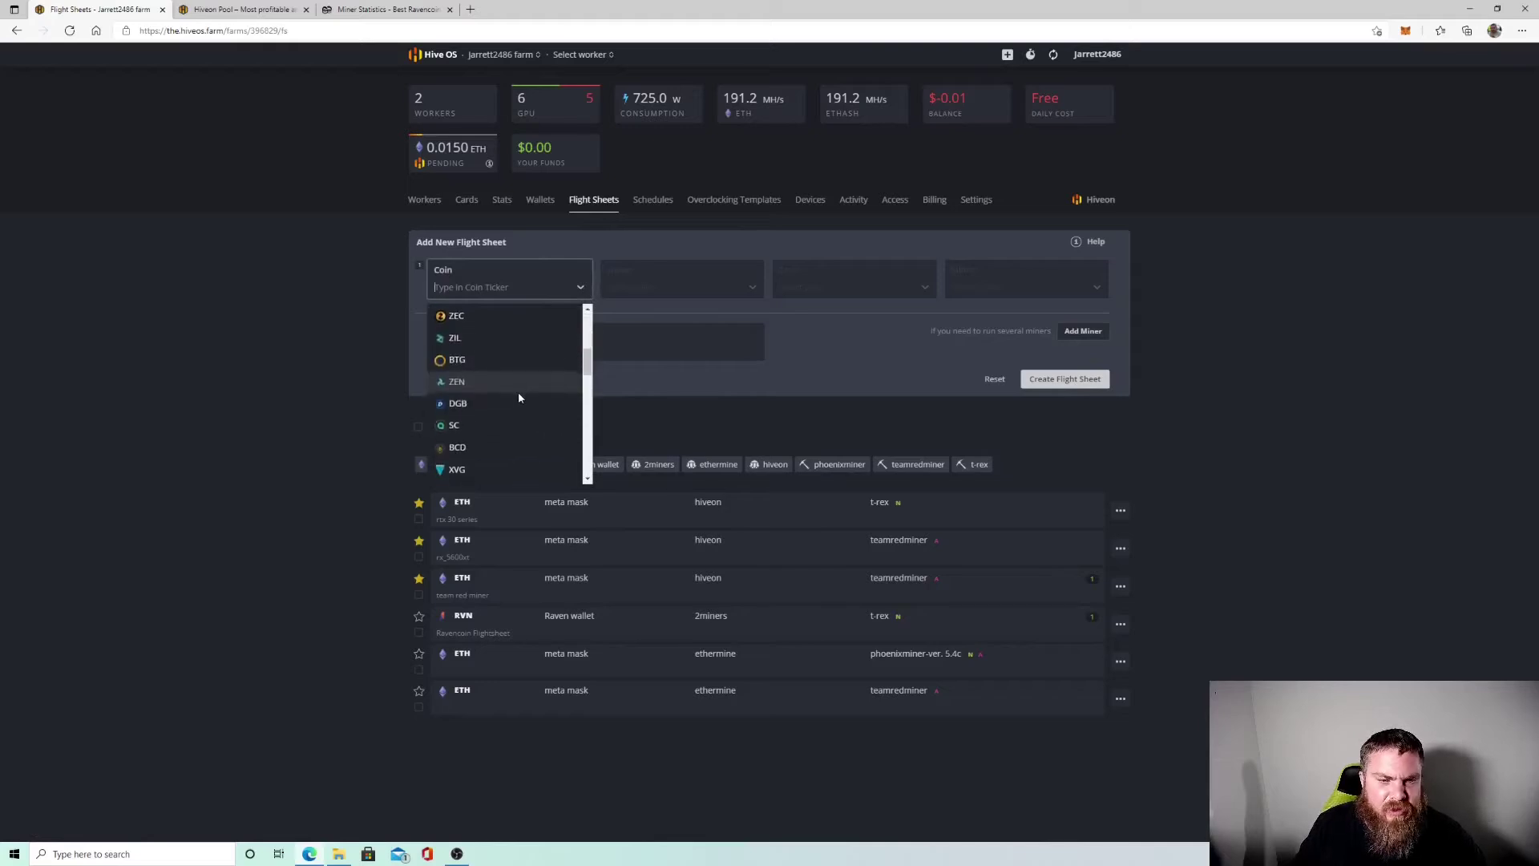
scroll(519, 397, up, 4)
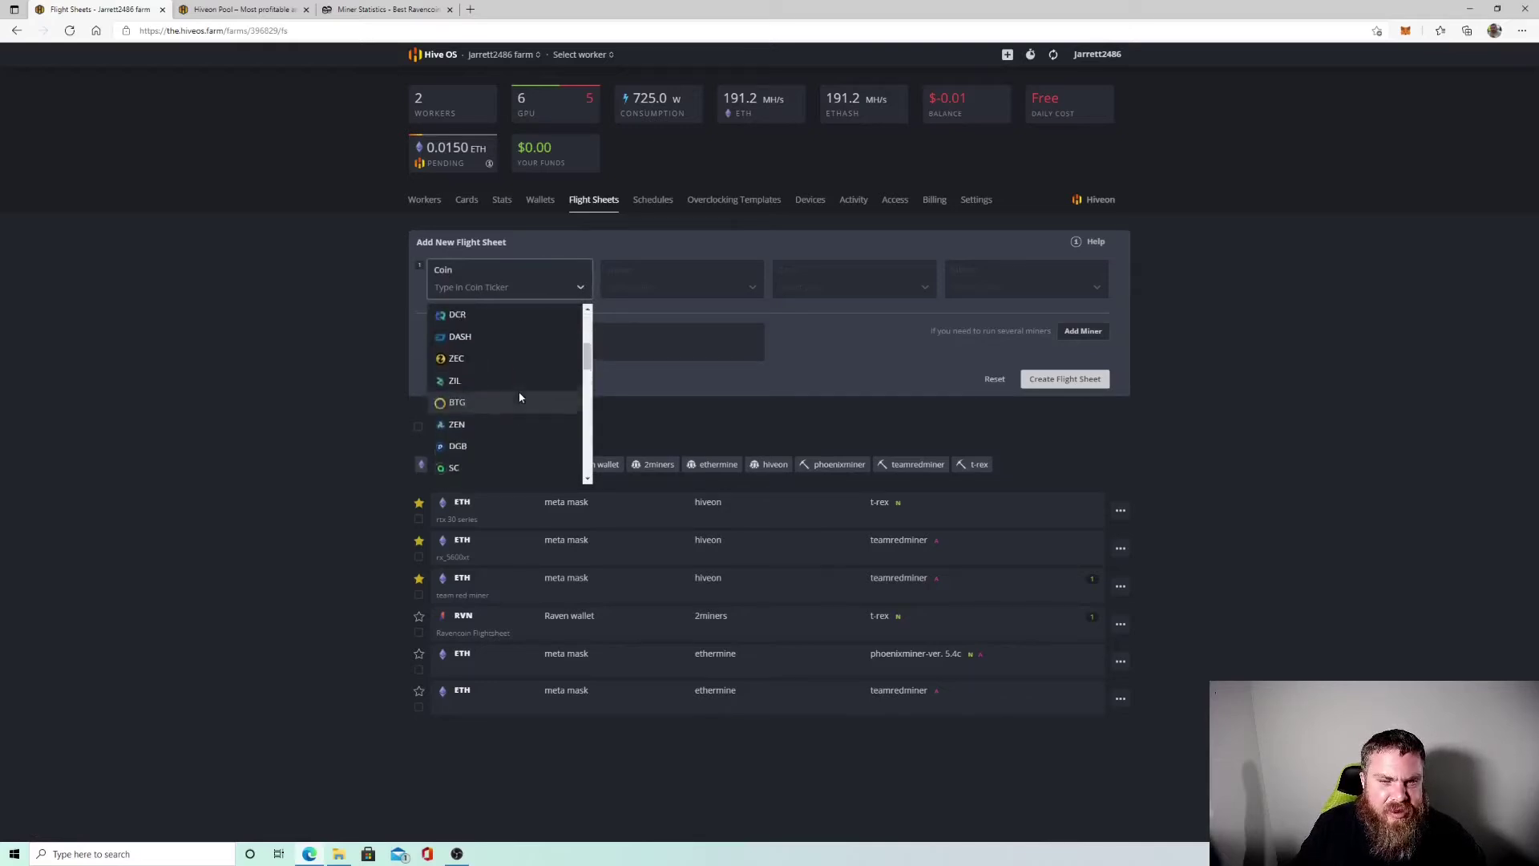
scroll(518, 397, up, 2)
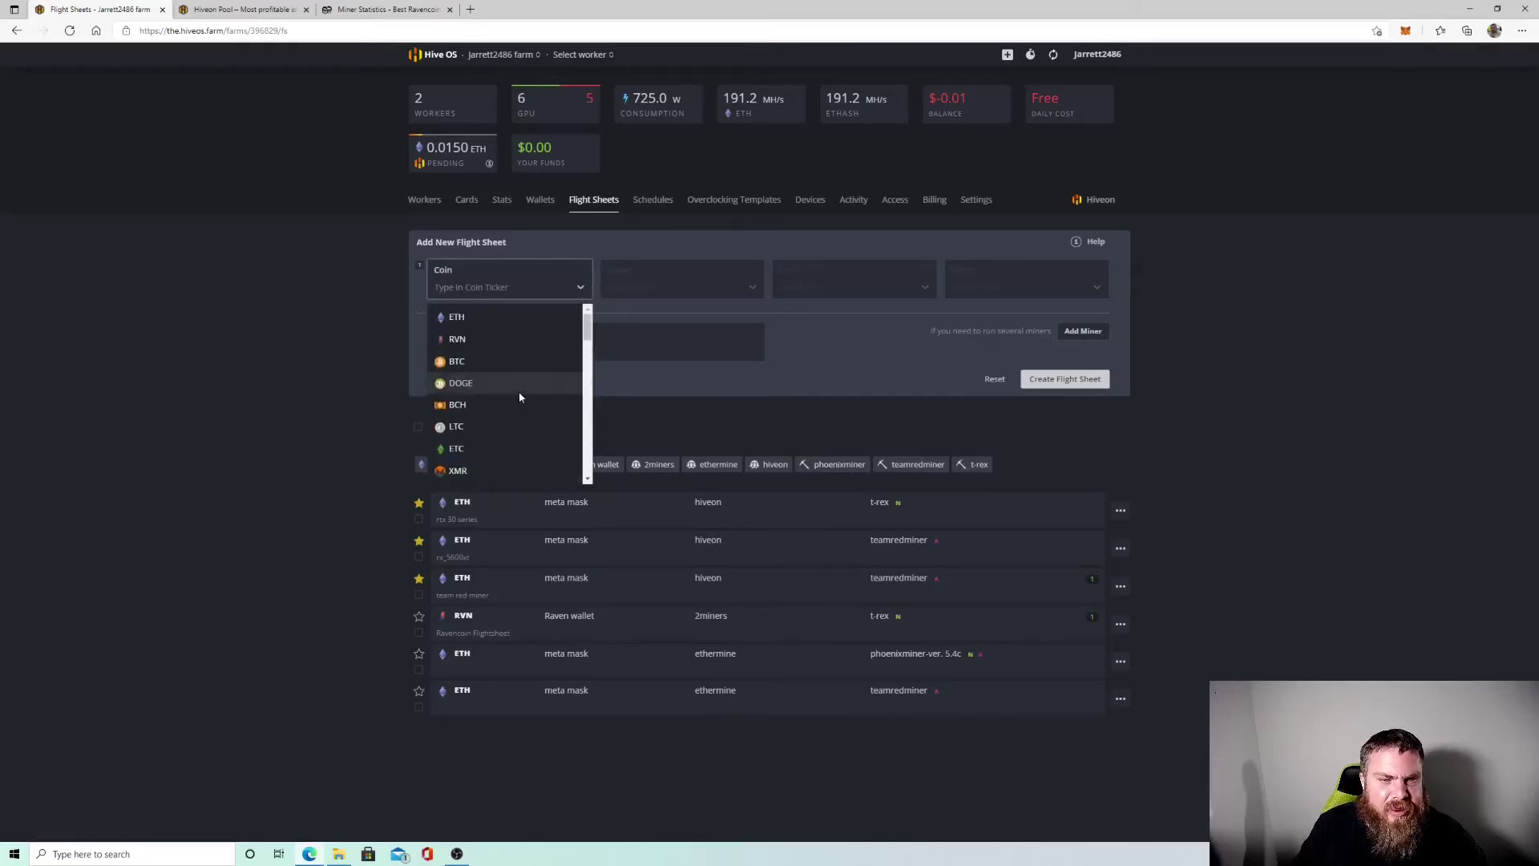
click(458, 340)
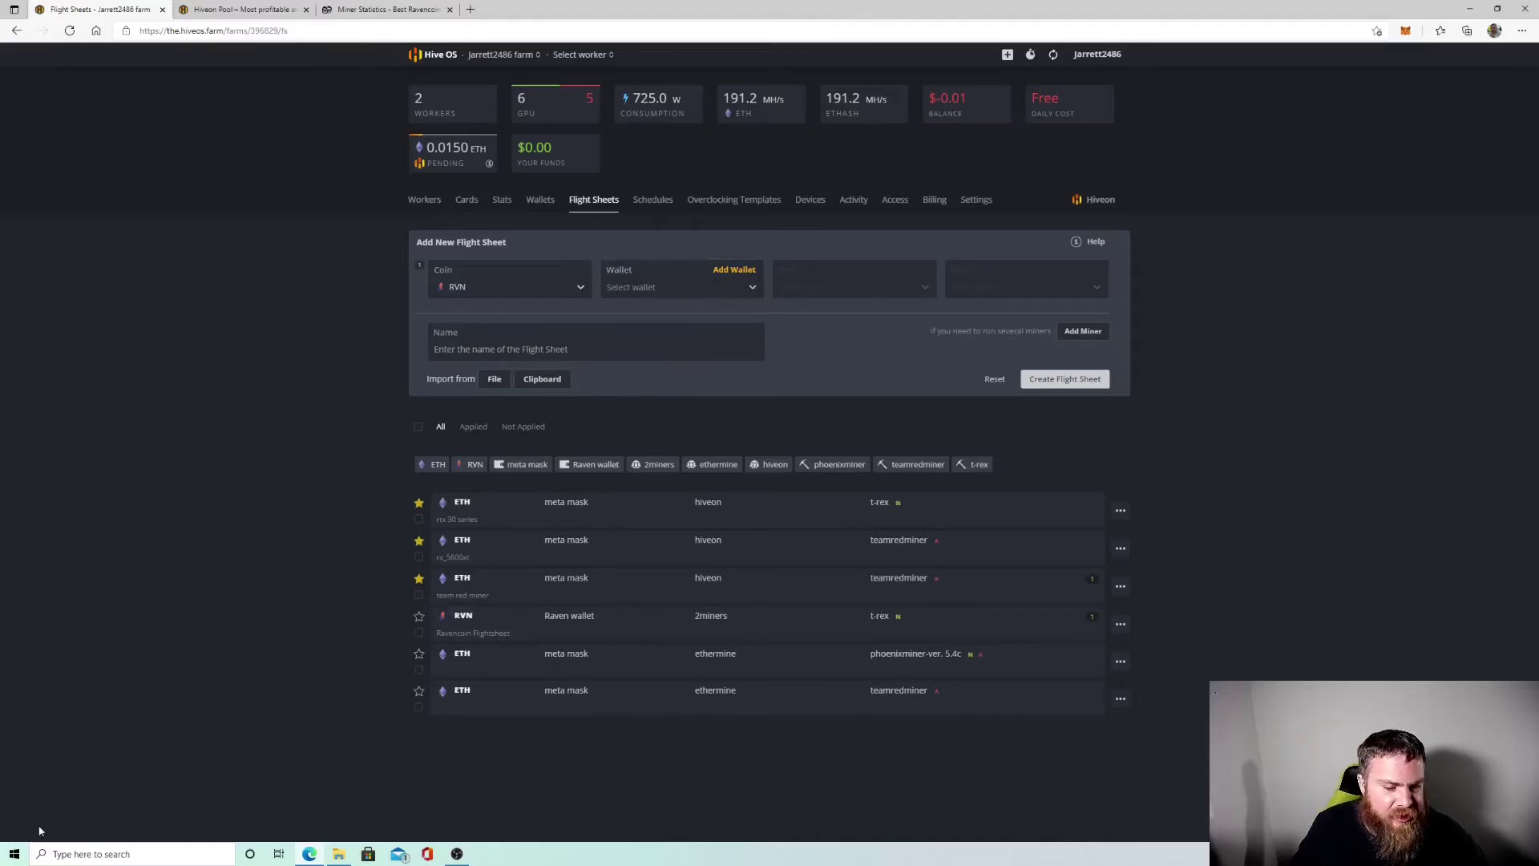
Launch the Raven Core wallet from the Start menu and hide the sync notice.
click(15, 853)
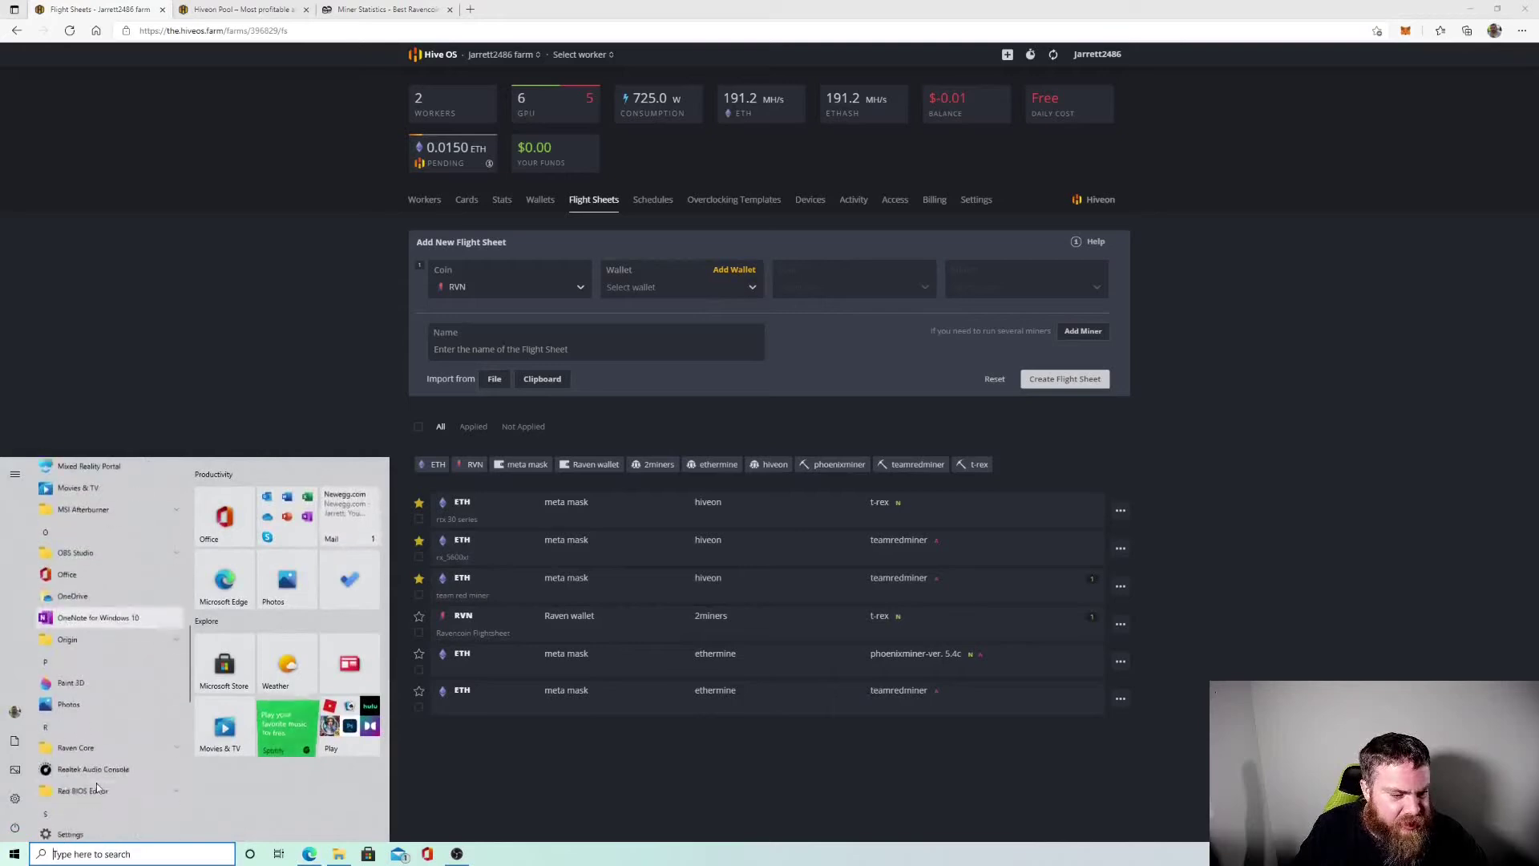
scroll(96, 783, down, 3)
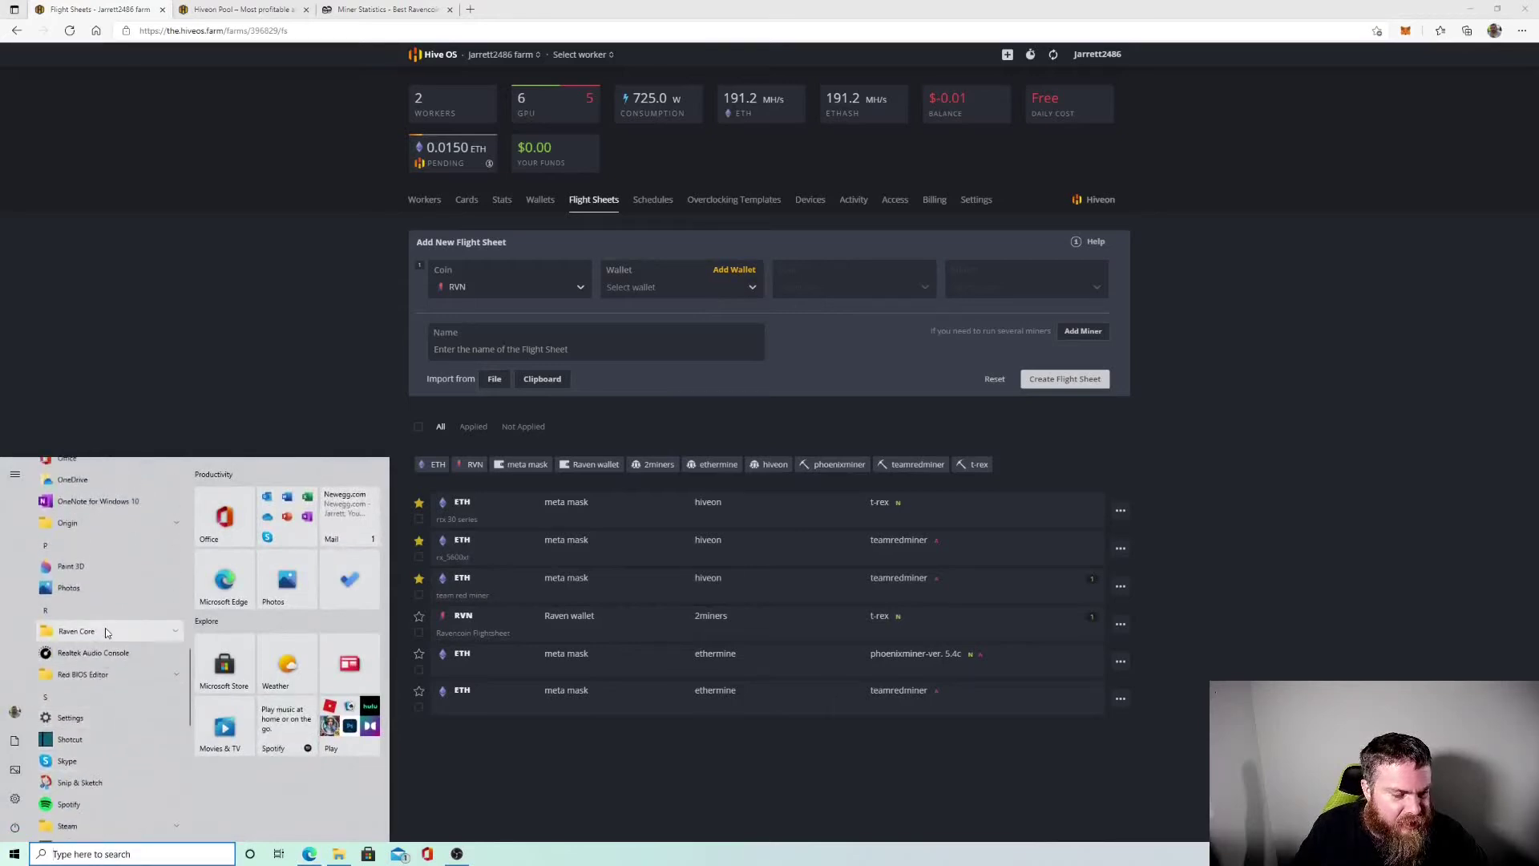
click(107, 632)
click(113, 658)
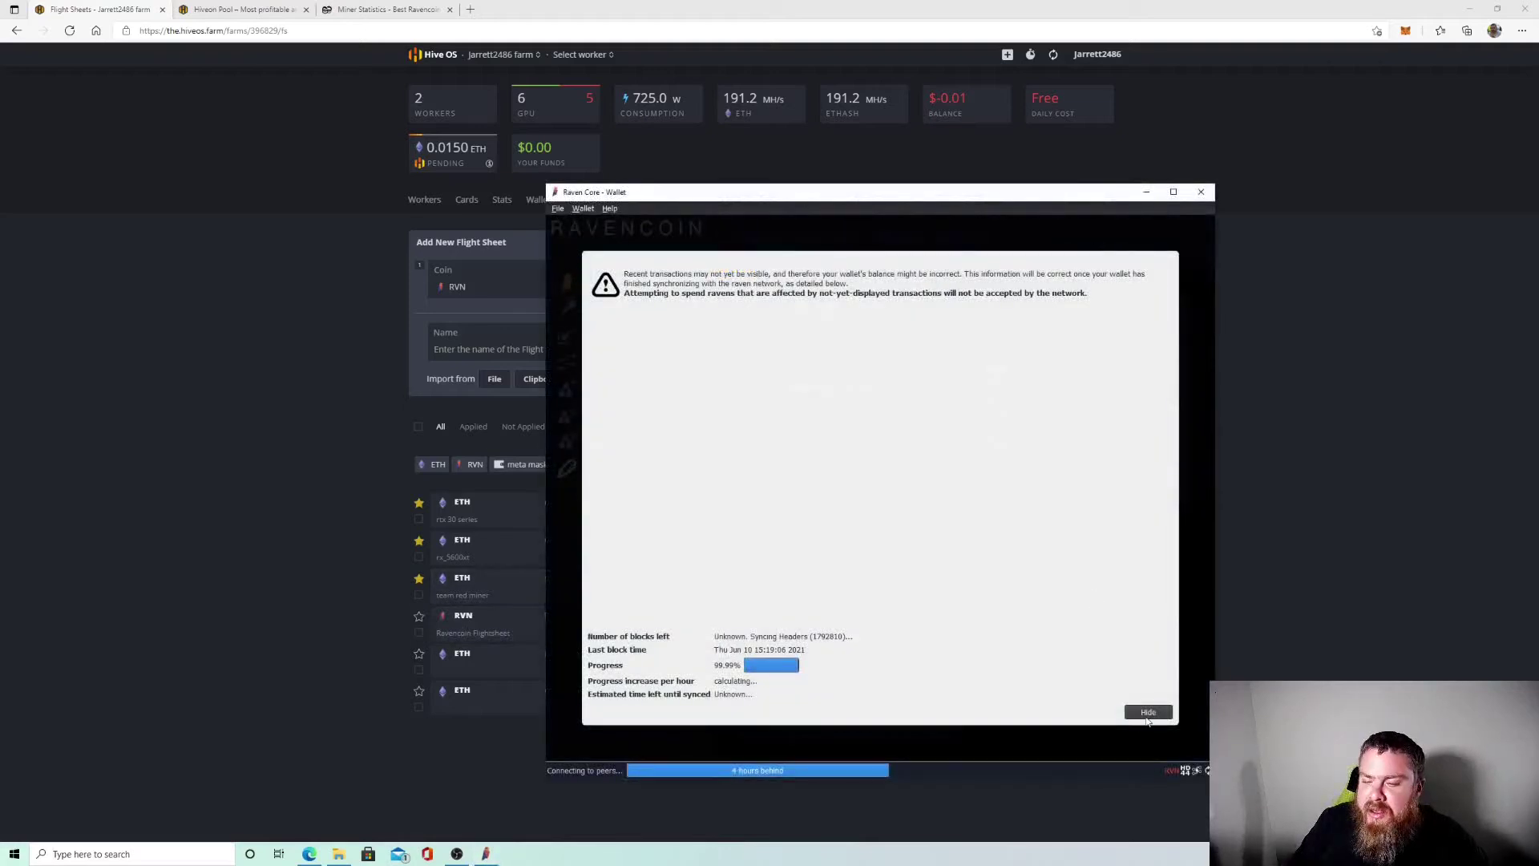
click(1148, 713)
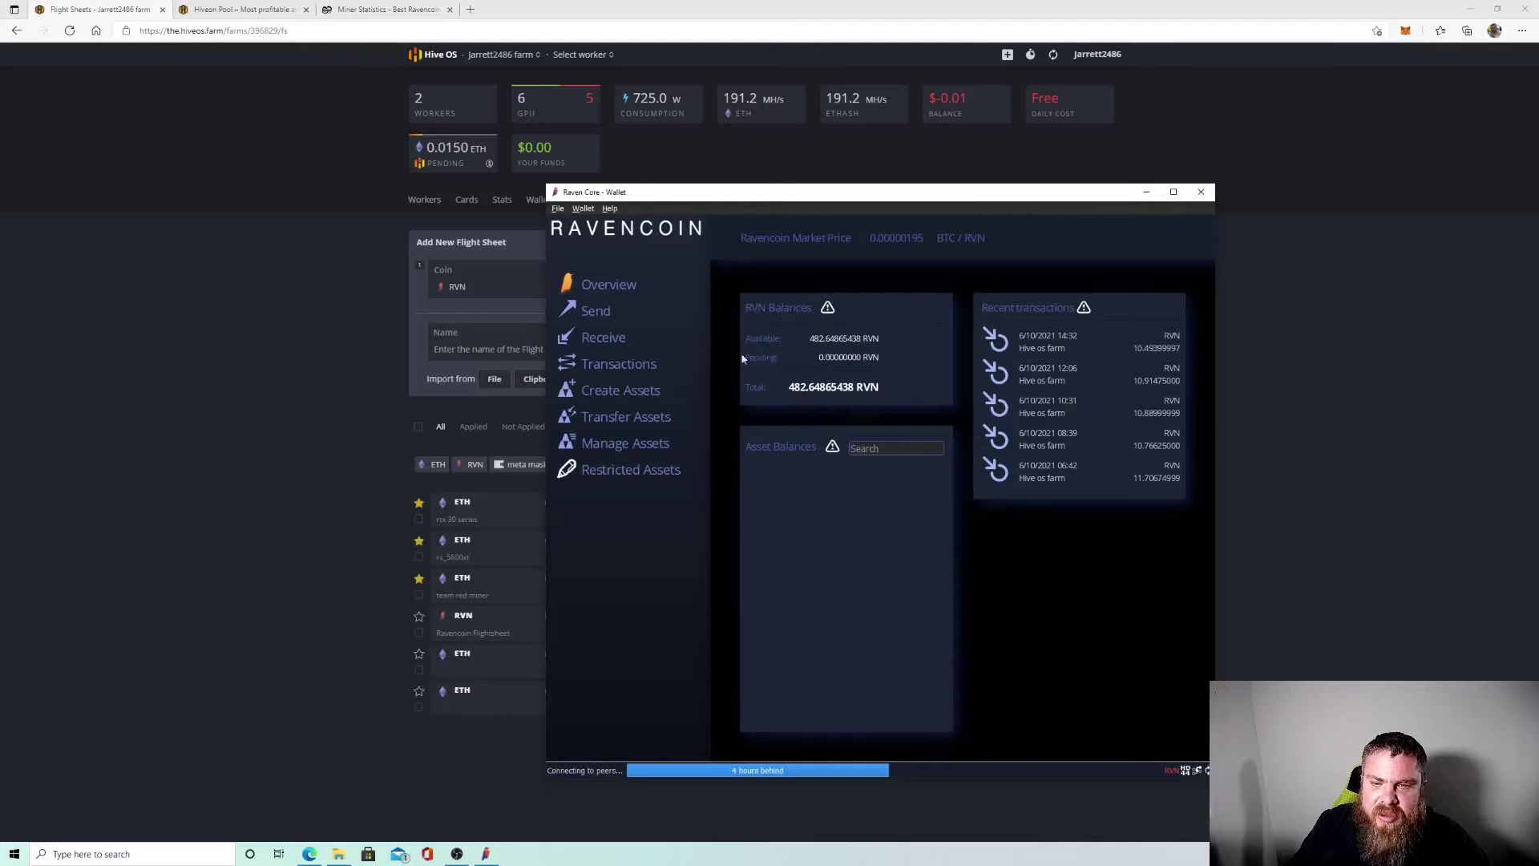
Create a new Raven Core receiving address labelled 'farm'.
click(603, 340)
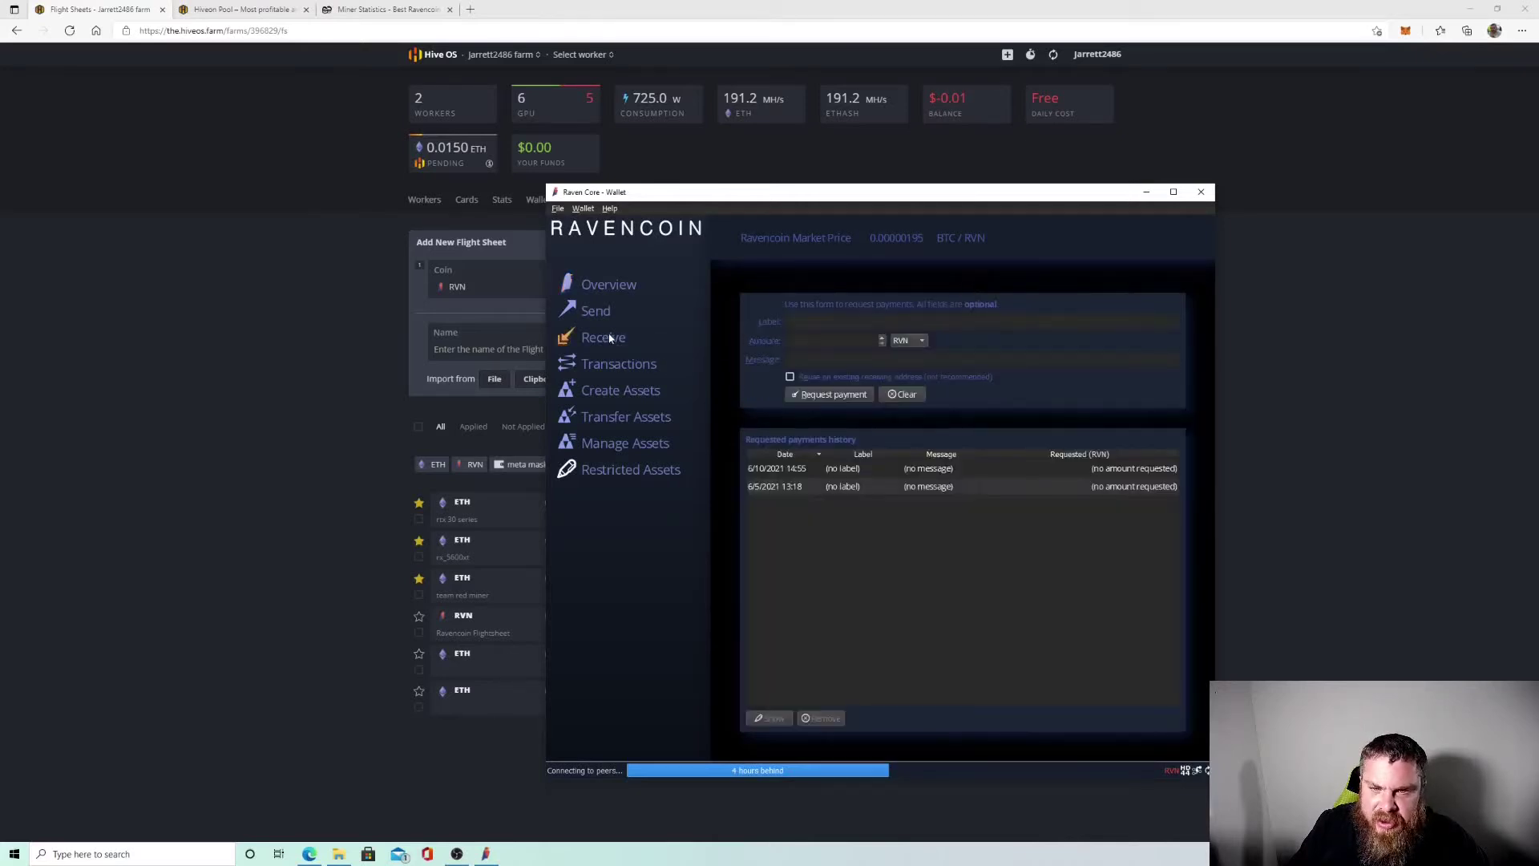
click(818, 323)
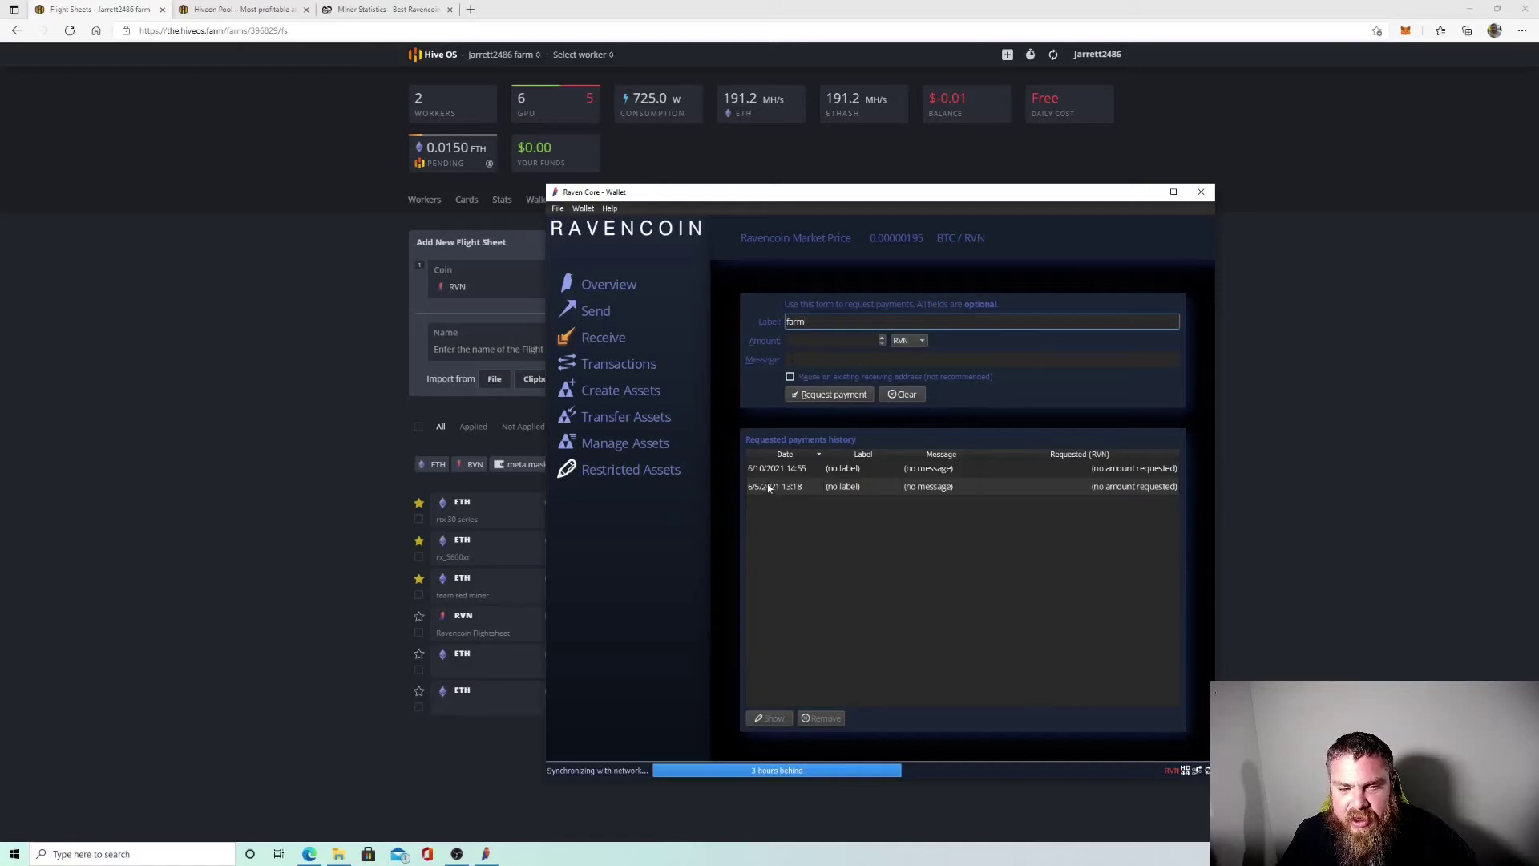
click(806, 359)
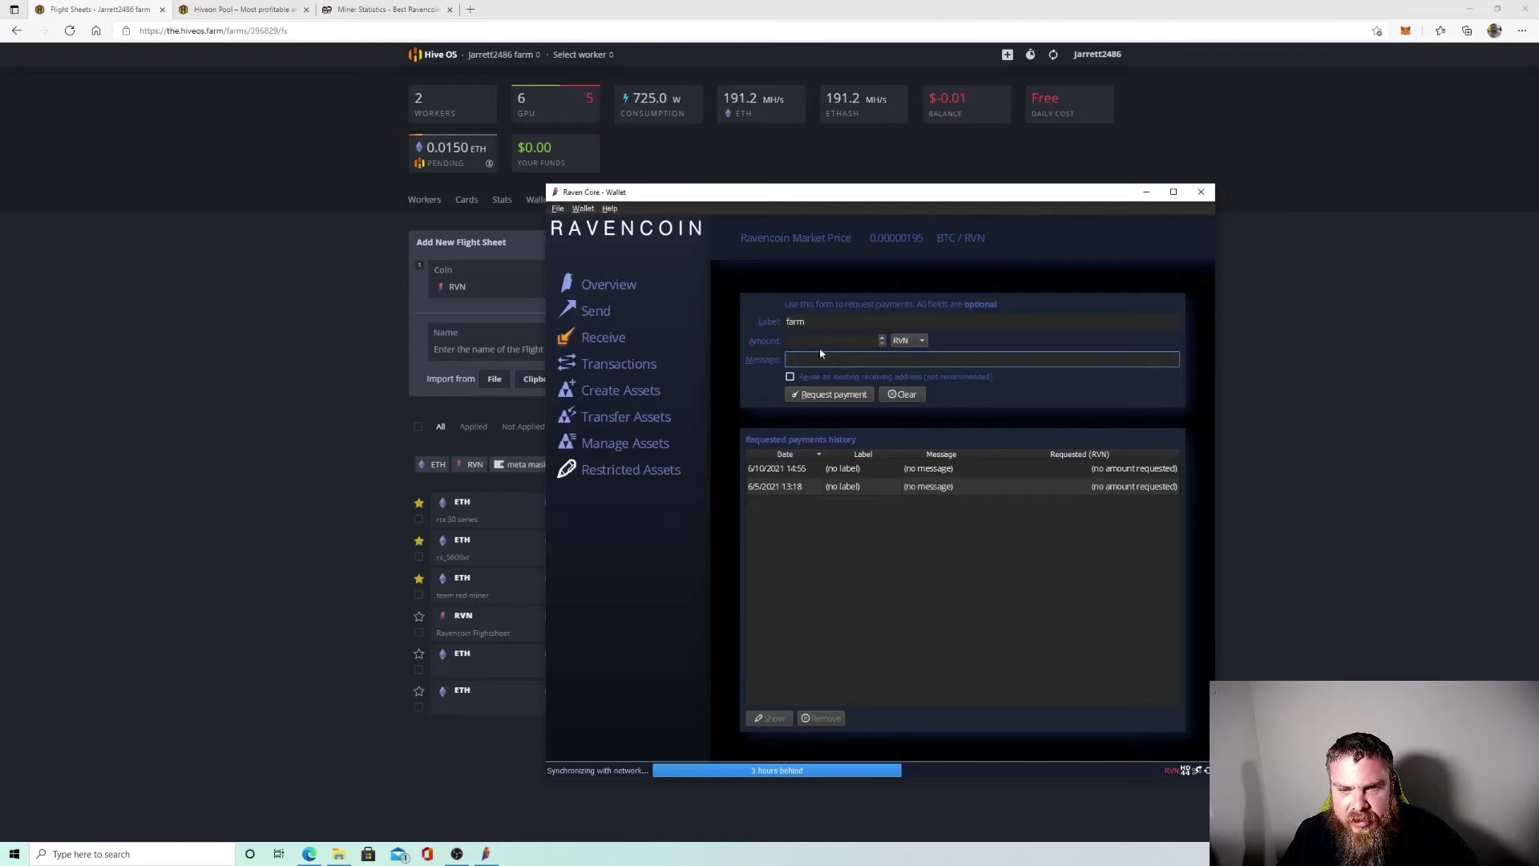
click(825, 395)
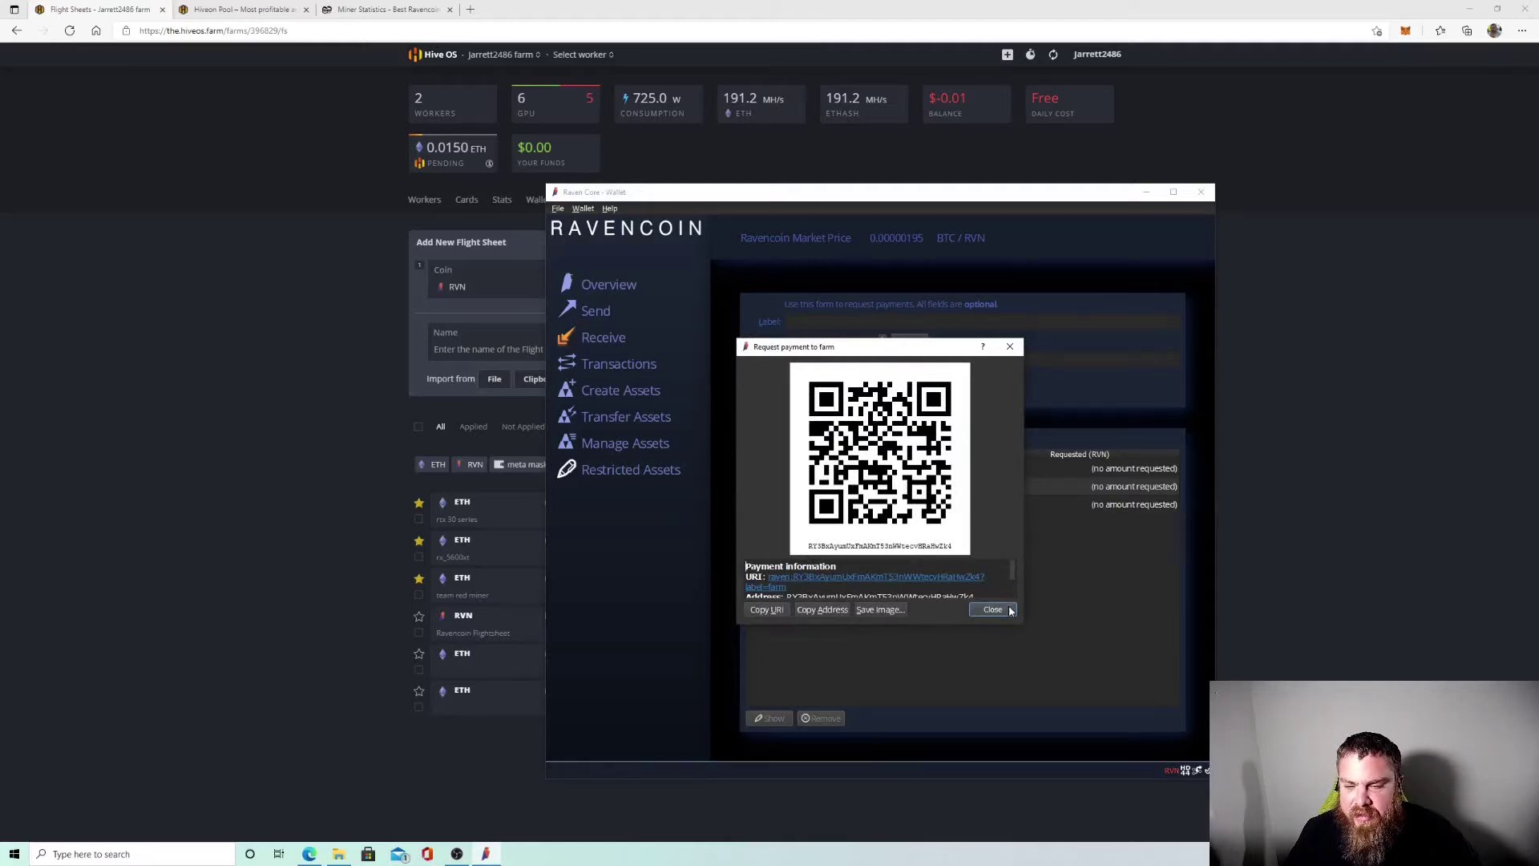
click(994, 610)
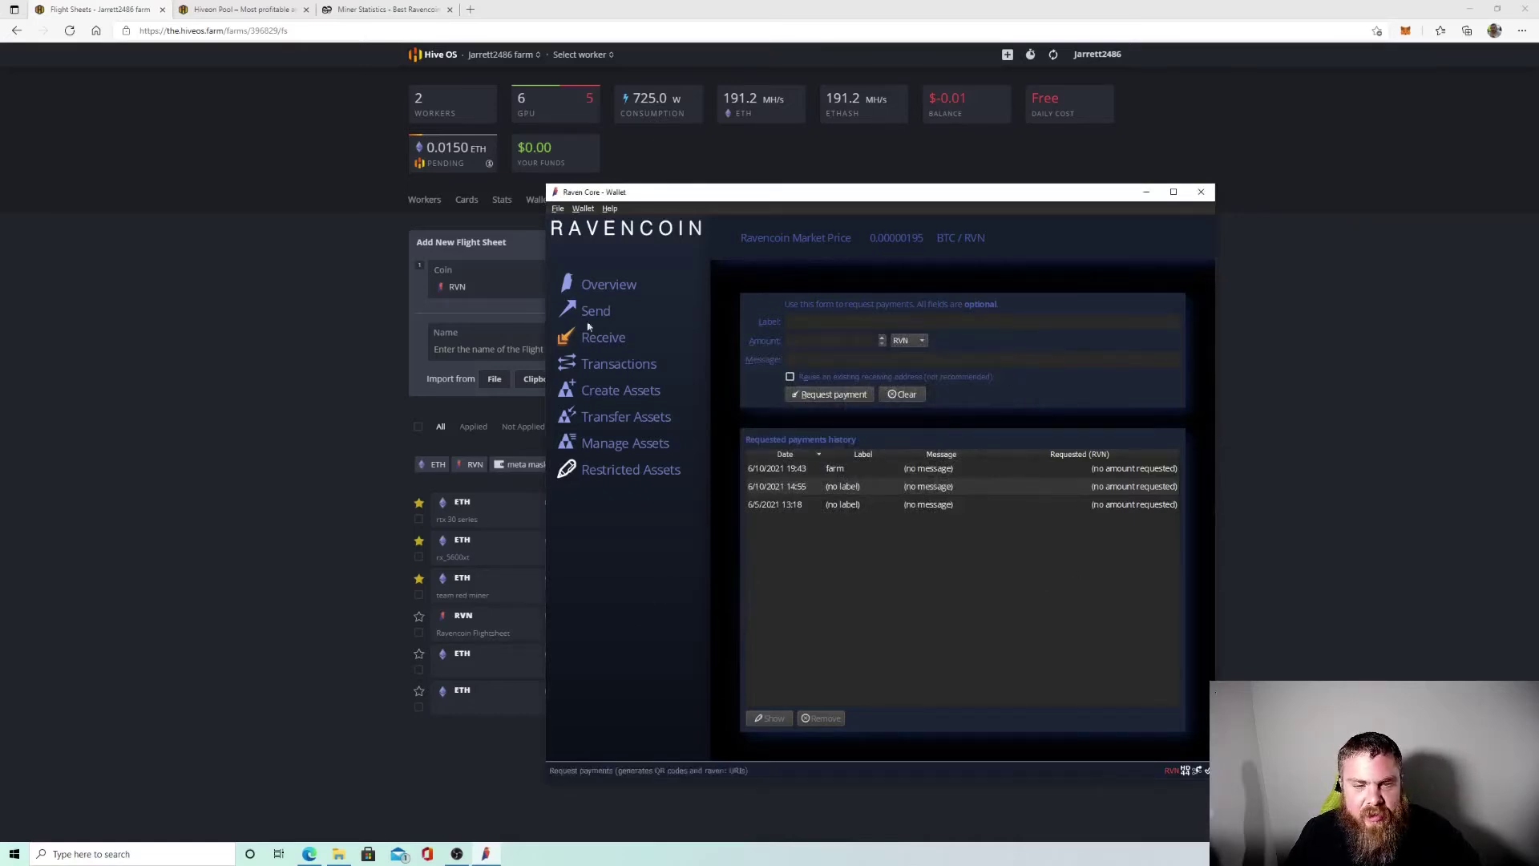
Minimize Raven Core and begin adding a new wallet in Hive OS.
click(609, 285)
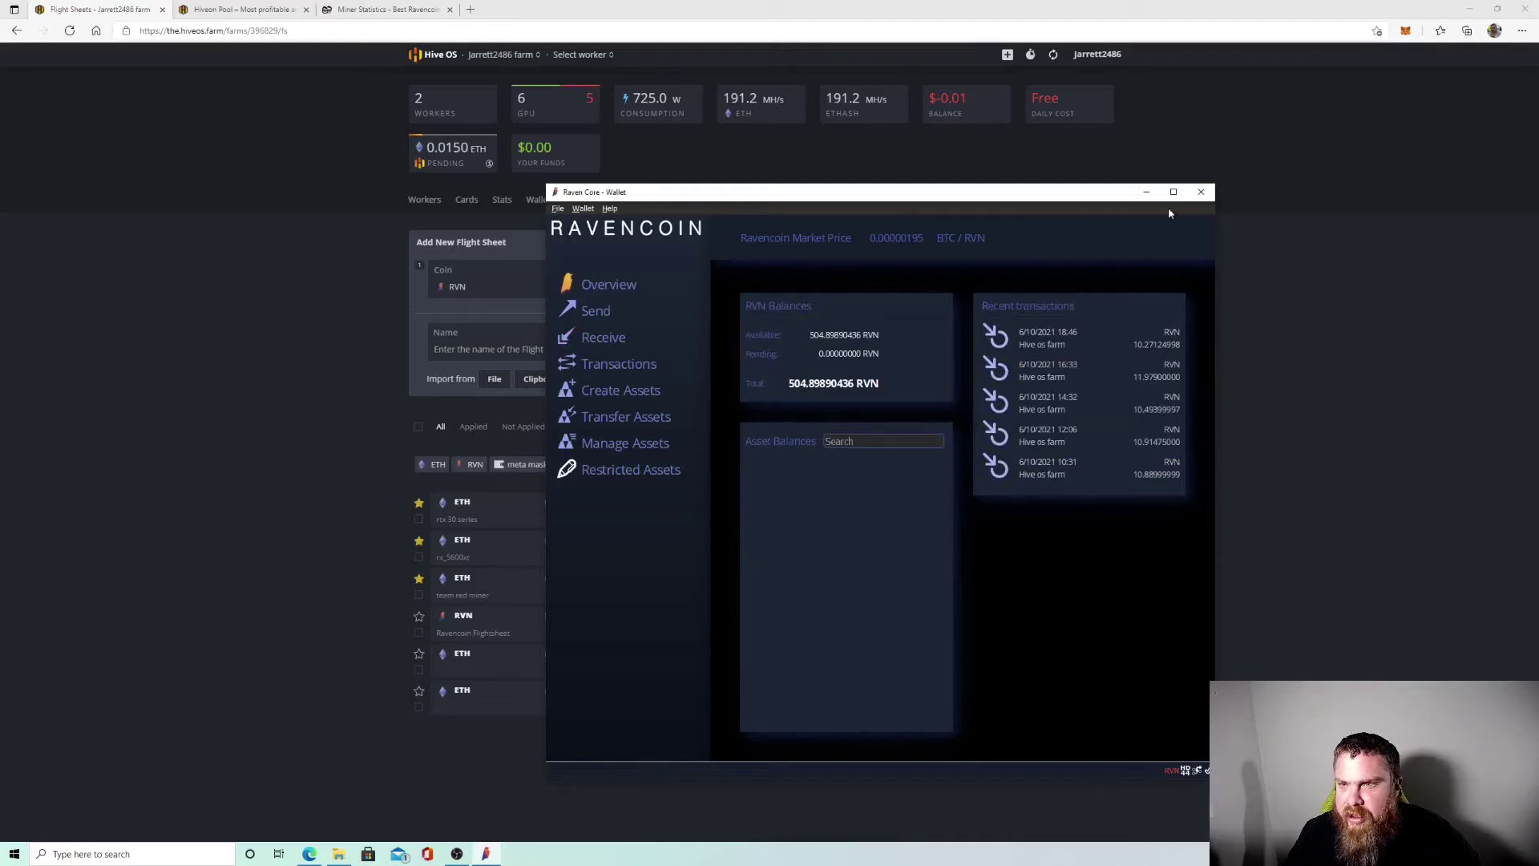
click(1146, 192)
click(739, 269)
Dismiss the new wallet form and try the existing Raven wallet for the flight sheet.
click(739, 368)
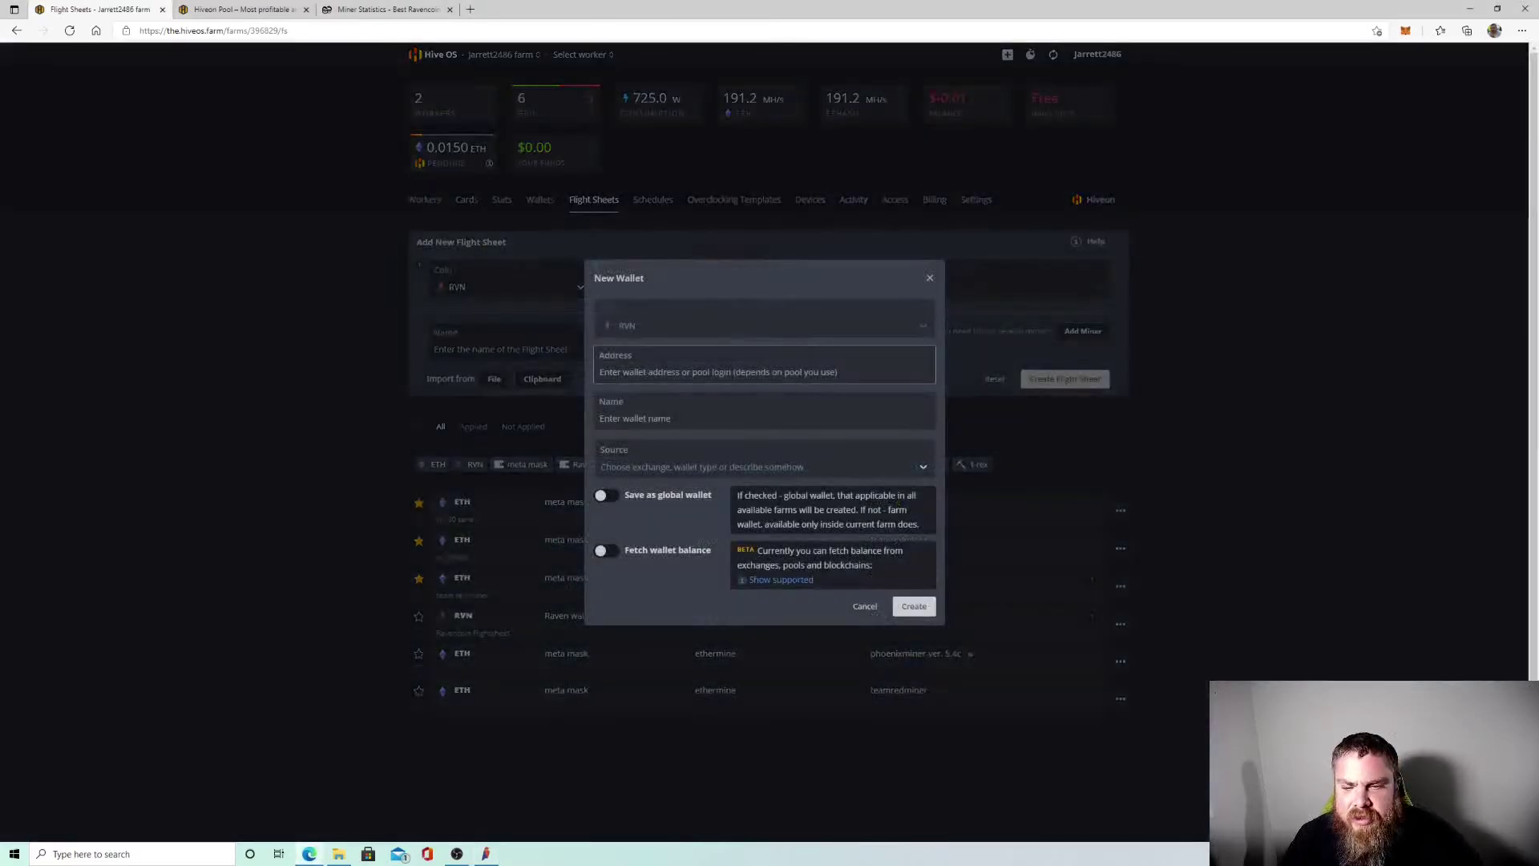
click(930, 277)
click(685, 290)
click(637, 316)
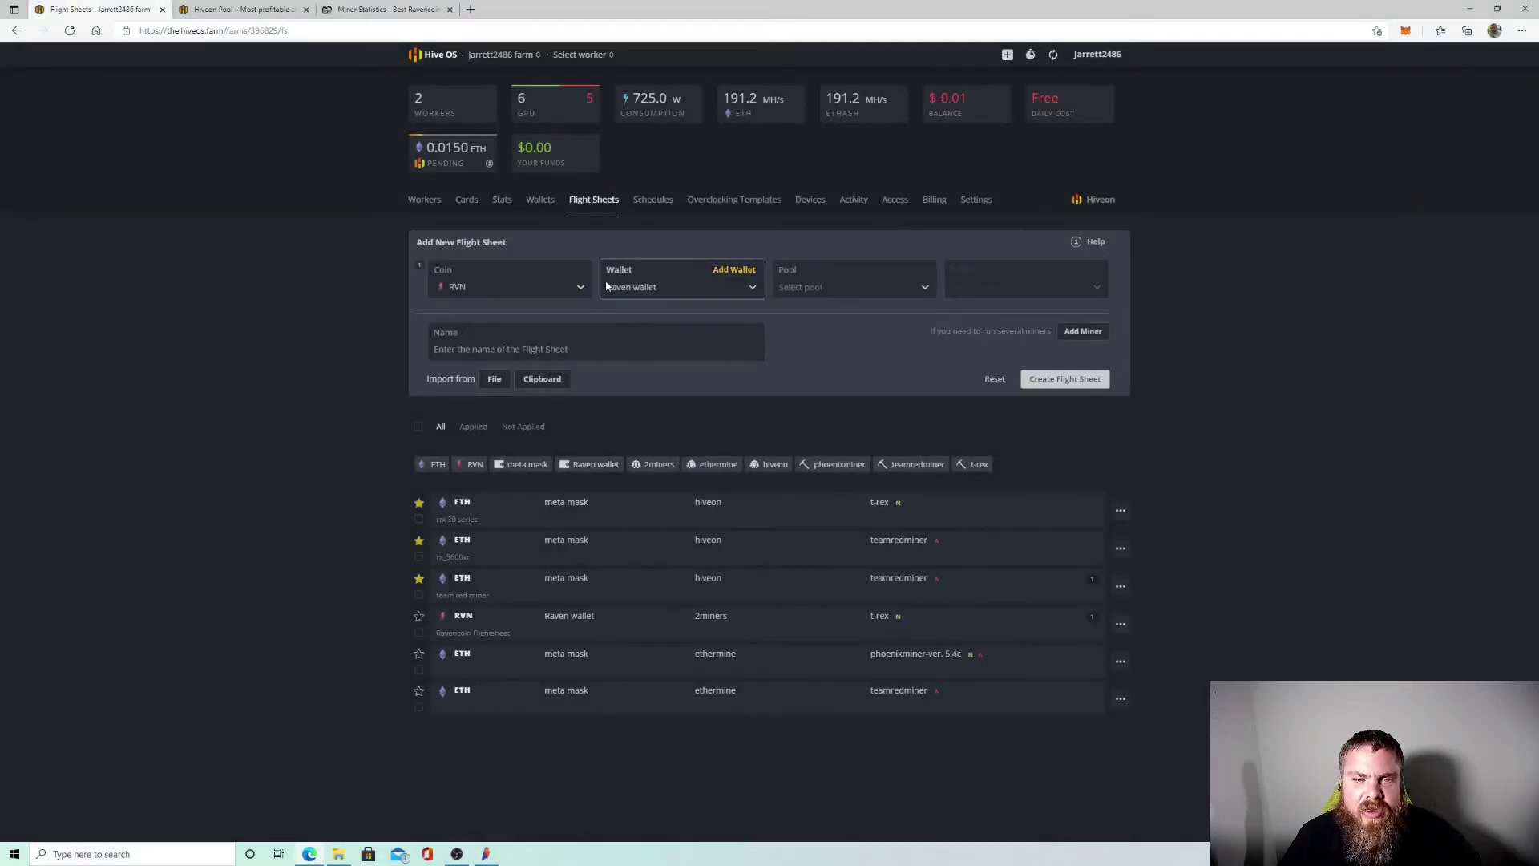
Create a new RVN wallet named 'Raven wal' from the pasted Raven Core address.
click(734, 269)
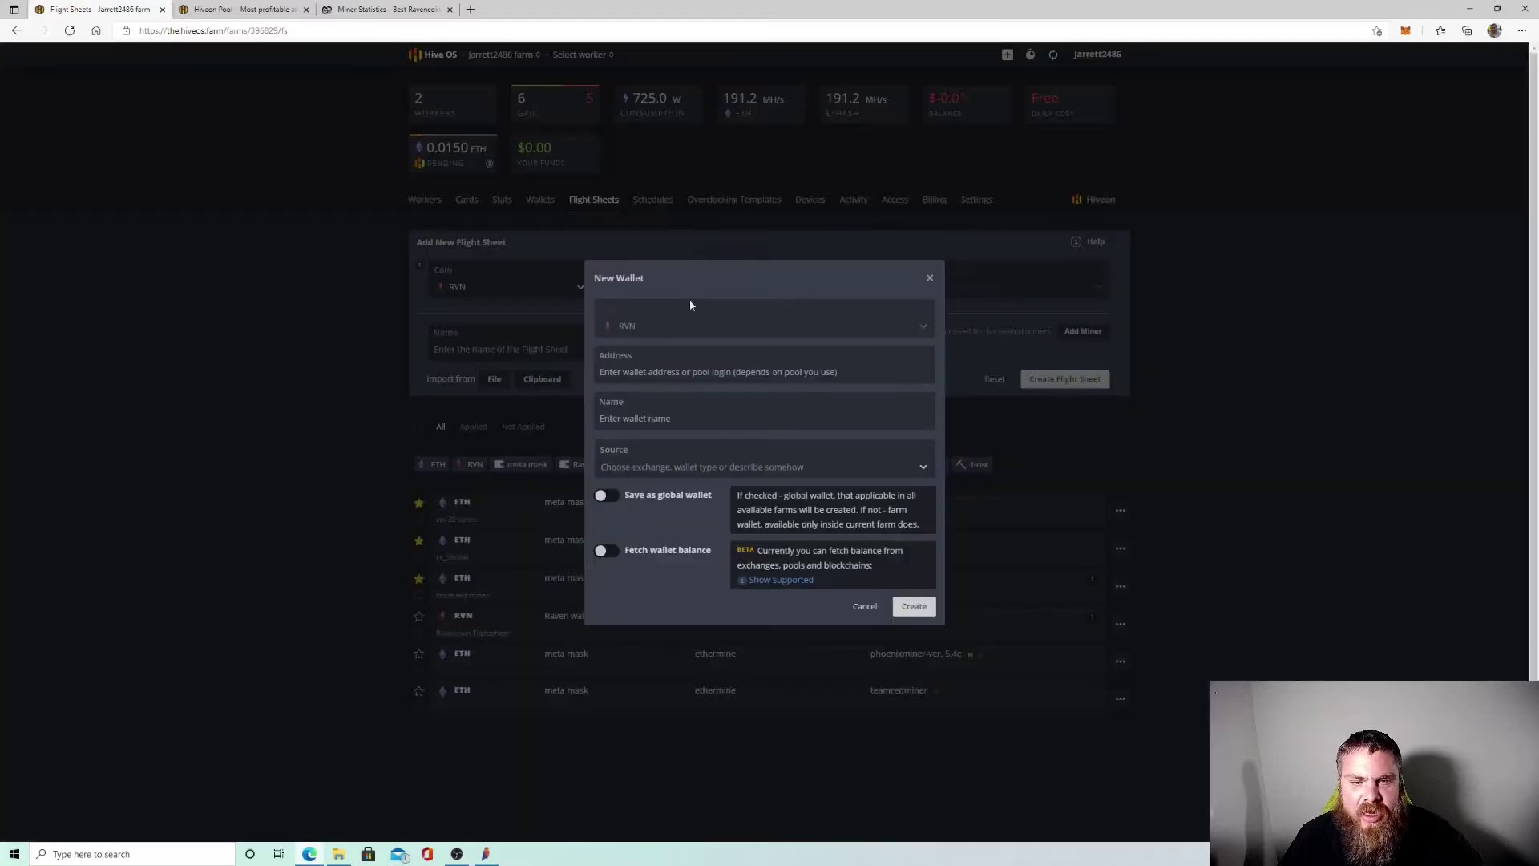
click(705, 367)
text(RY3BxAyumUxFmAKmT53nWWtecvHRaHwZk4)
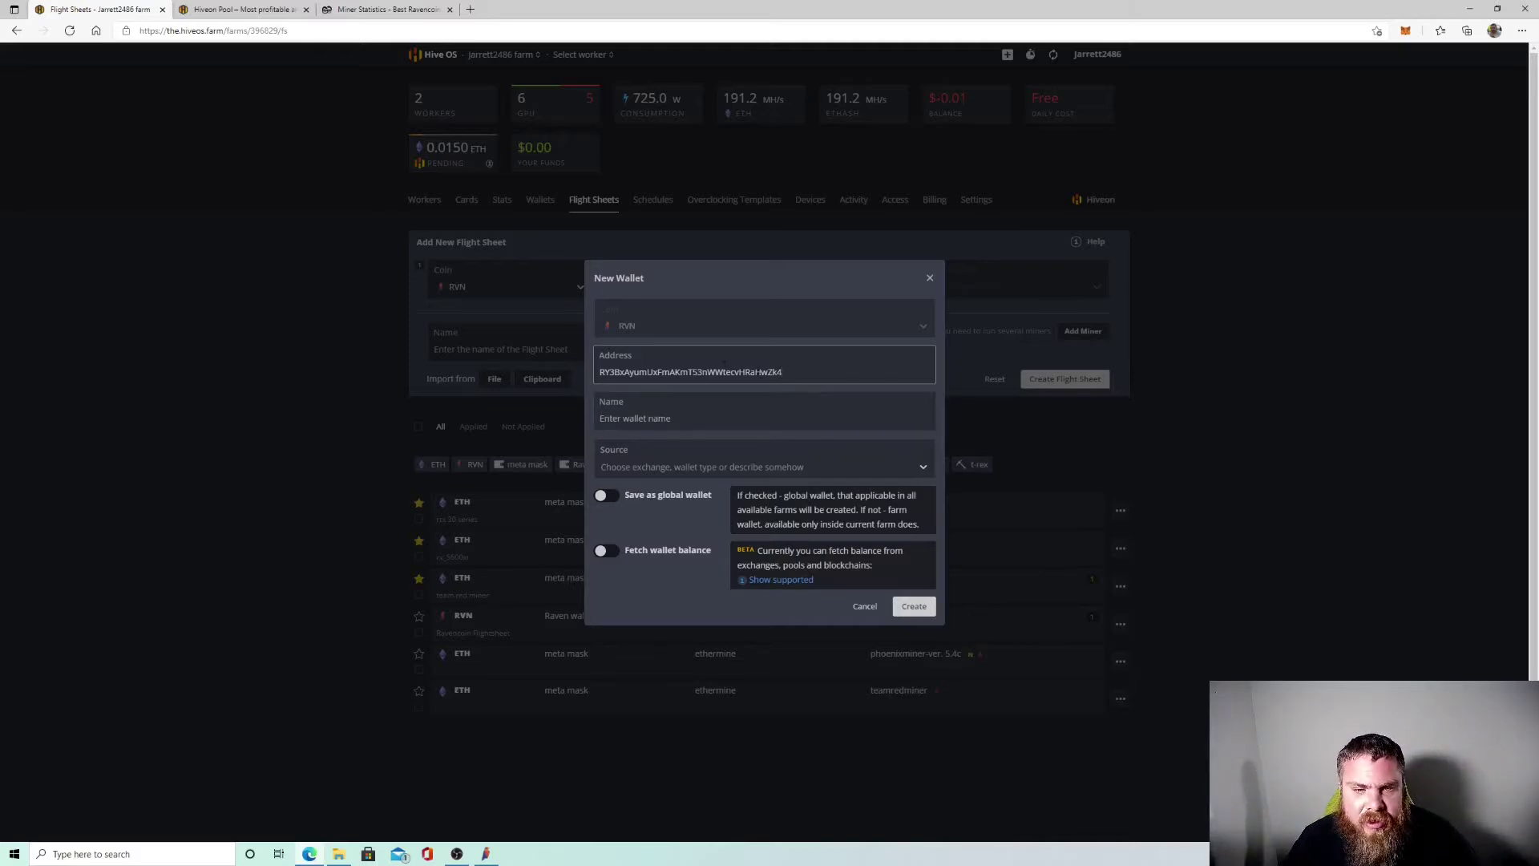
click(616, 395)
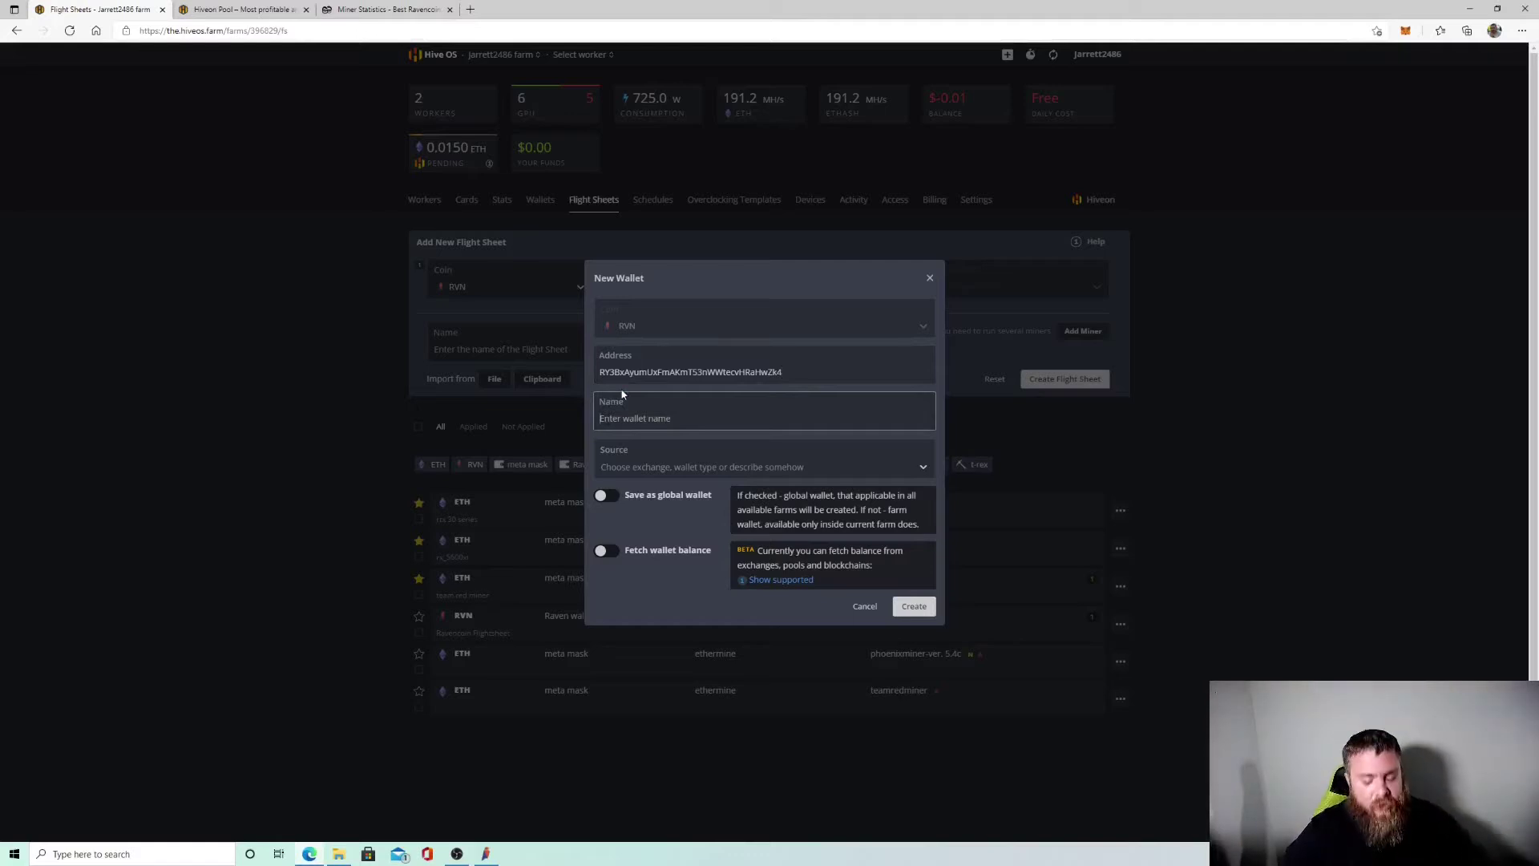
text(Raven wal)
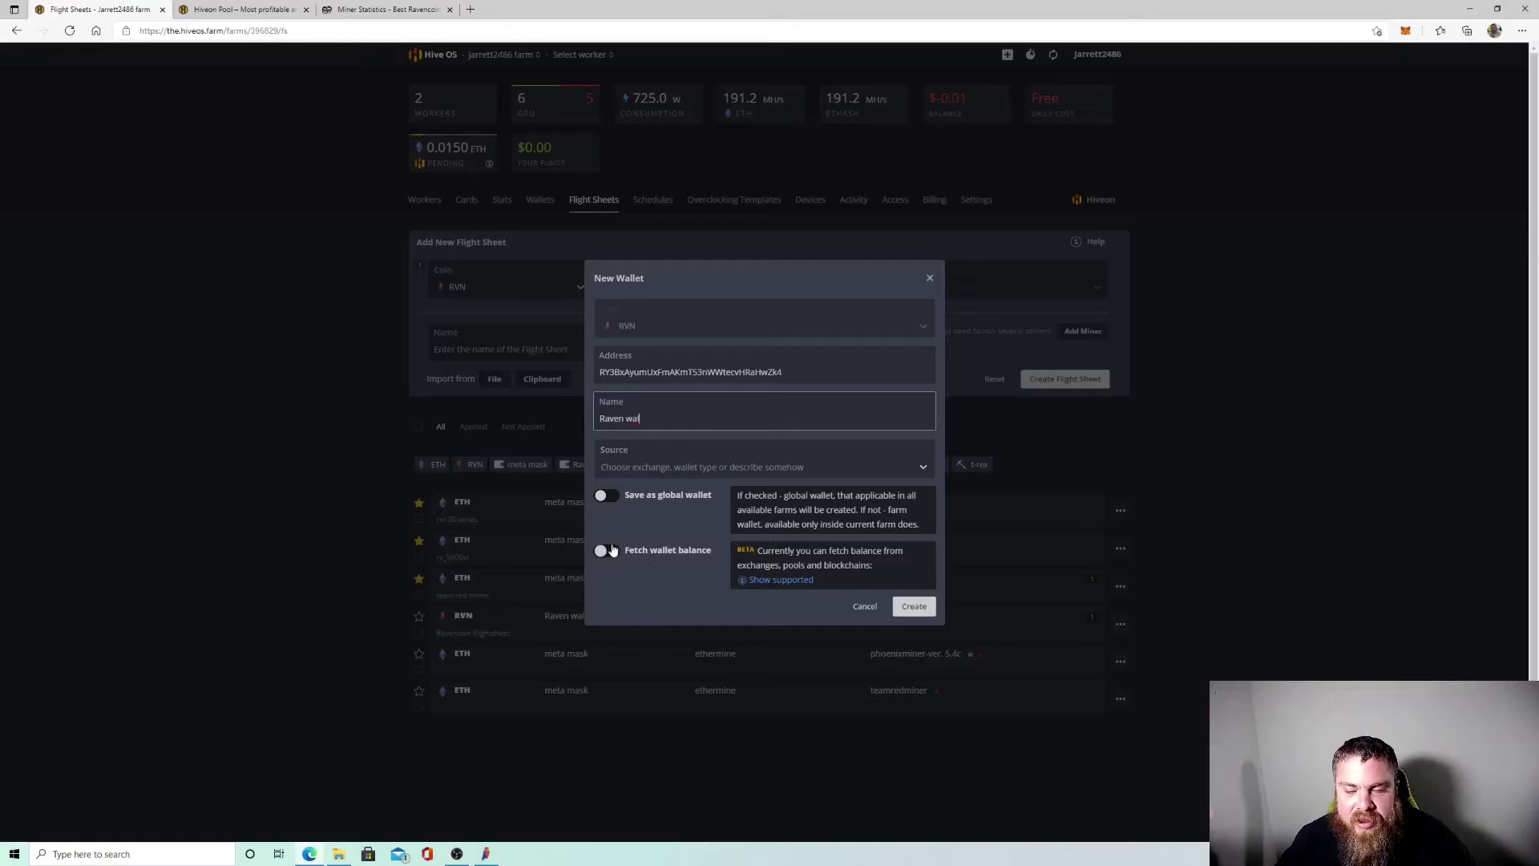
click(765, 583)
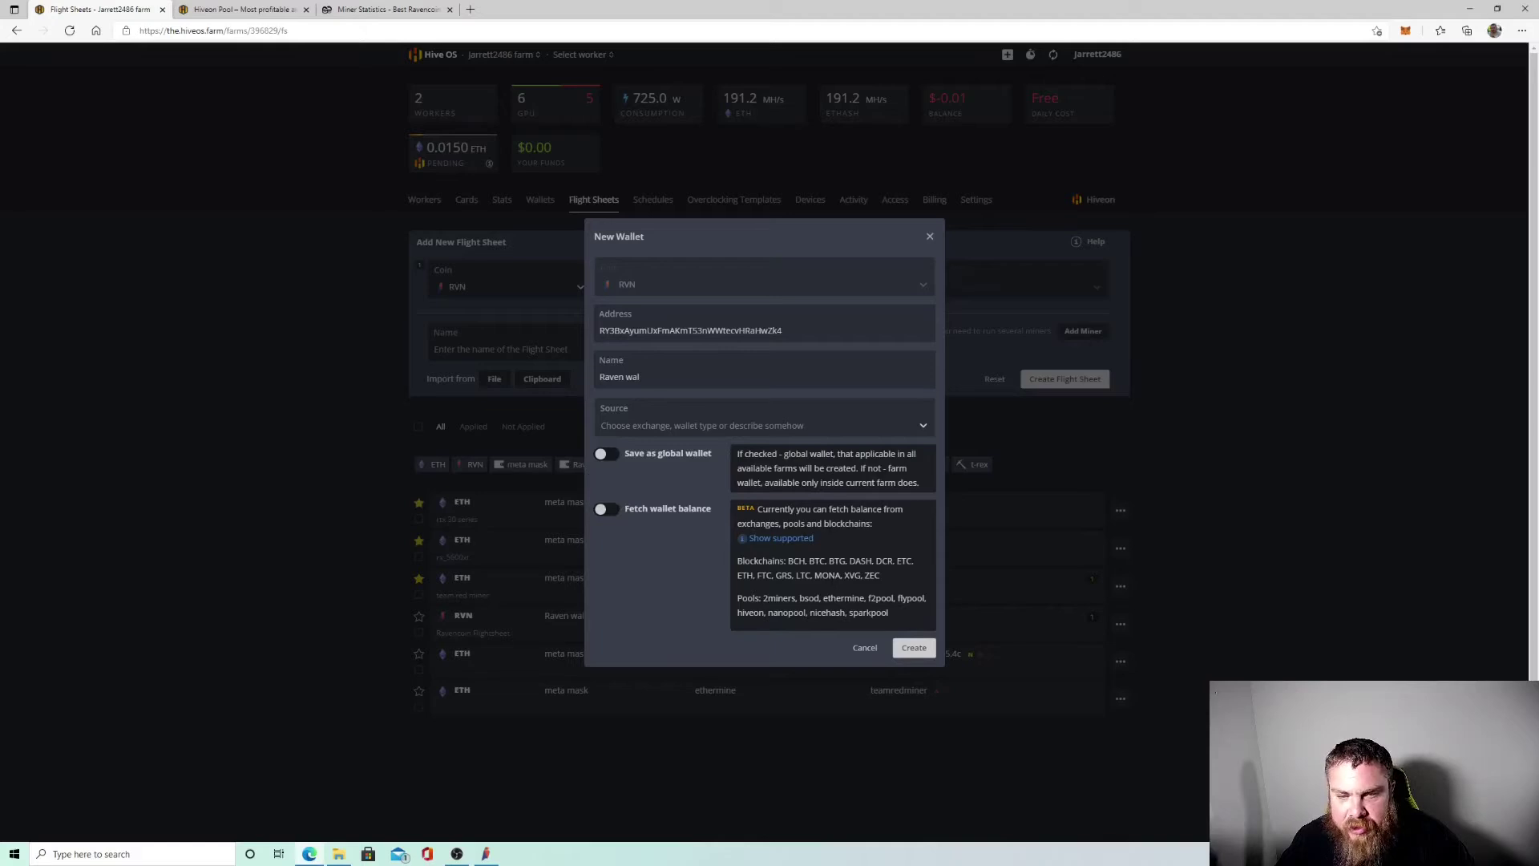
click(914, 649)
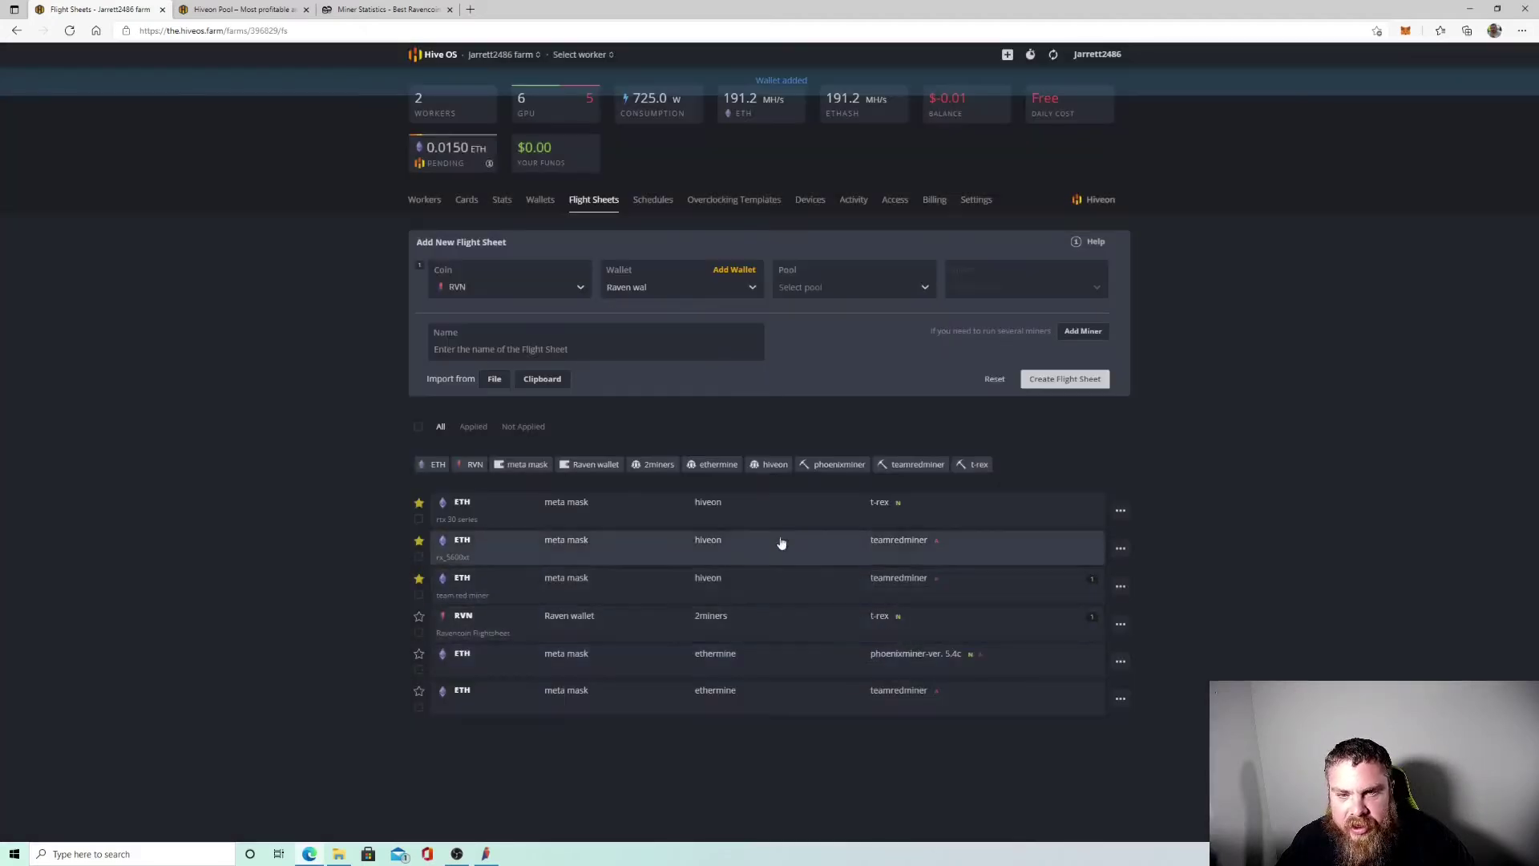
Set the flight sheet's pool to 2miners using the US server.
click(831, 289)
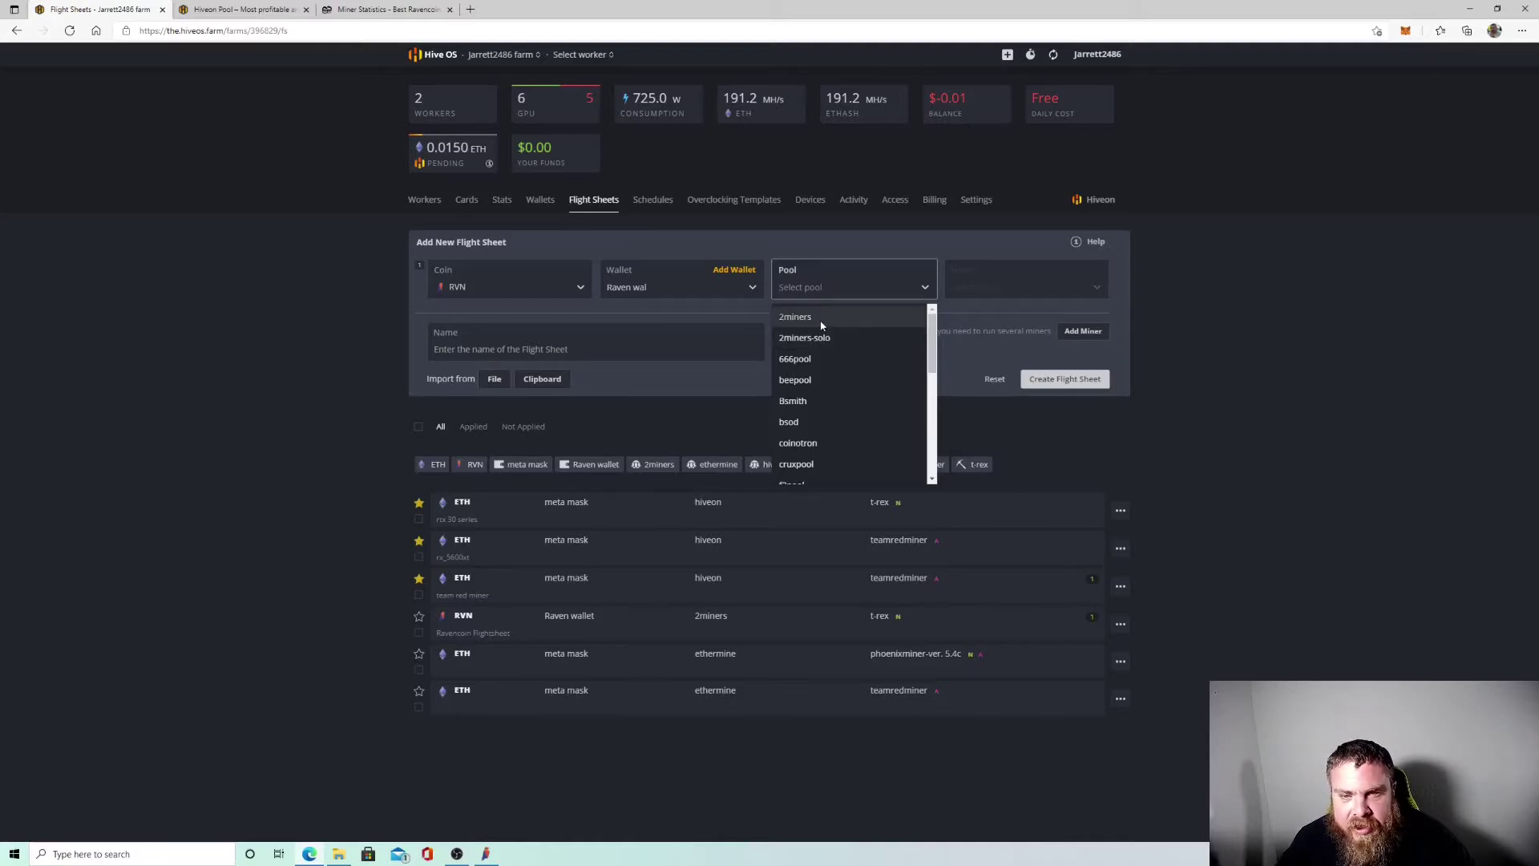
click(818, 319)
click(614, 439)
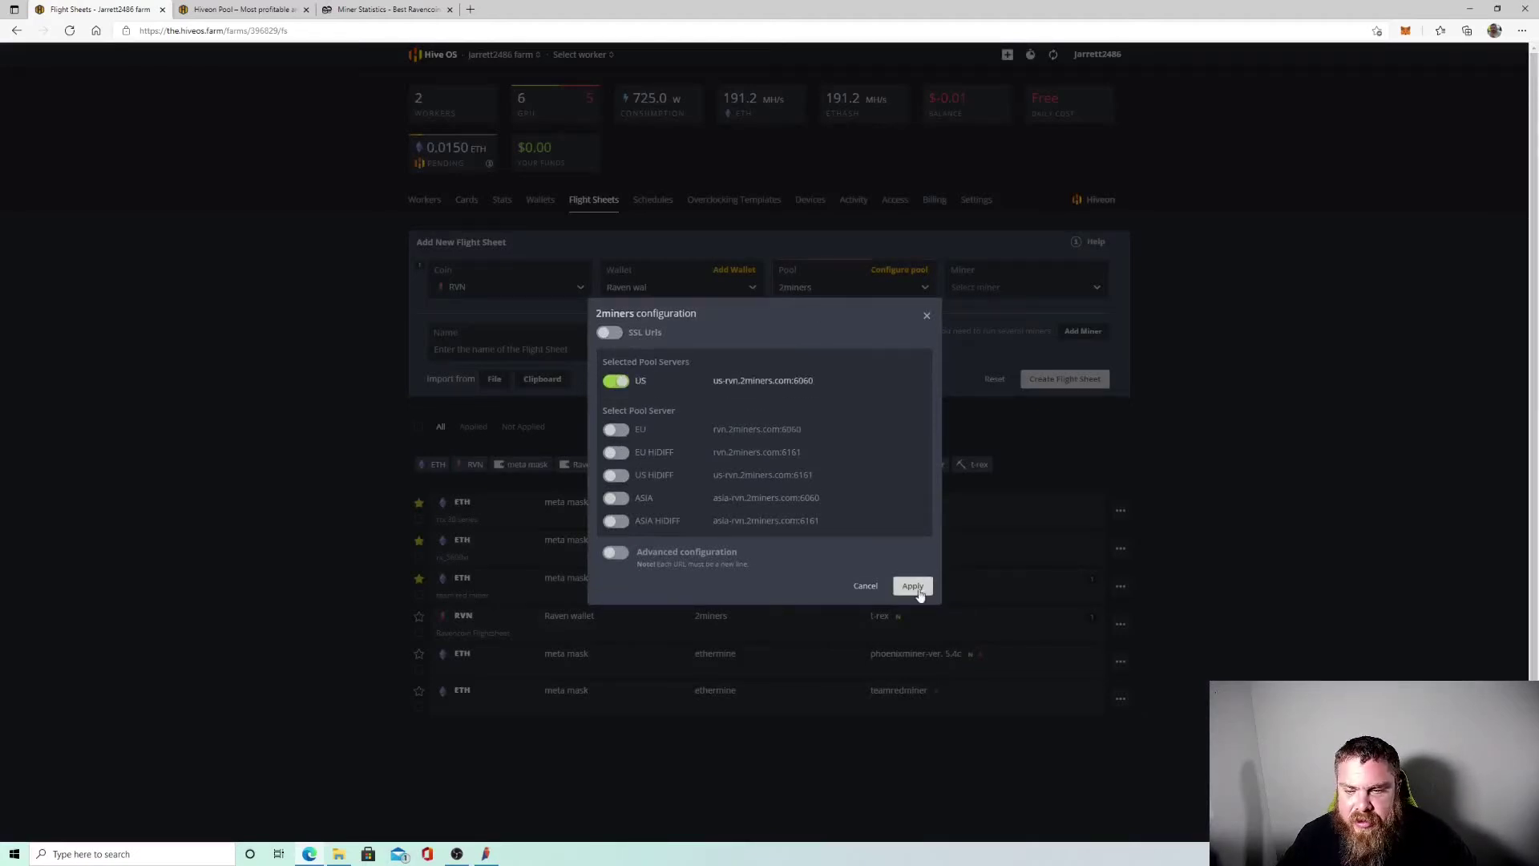
click(913, 586)
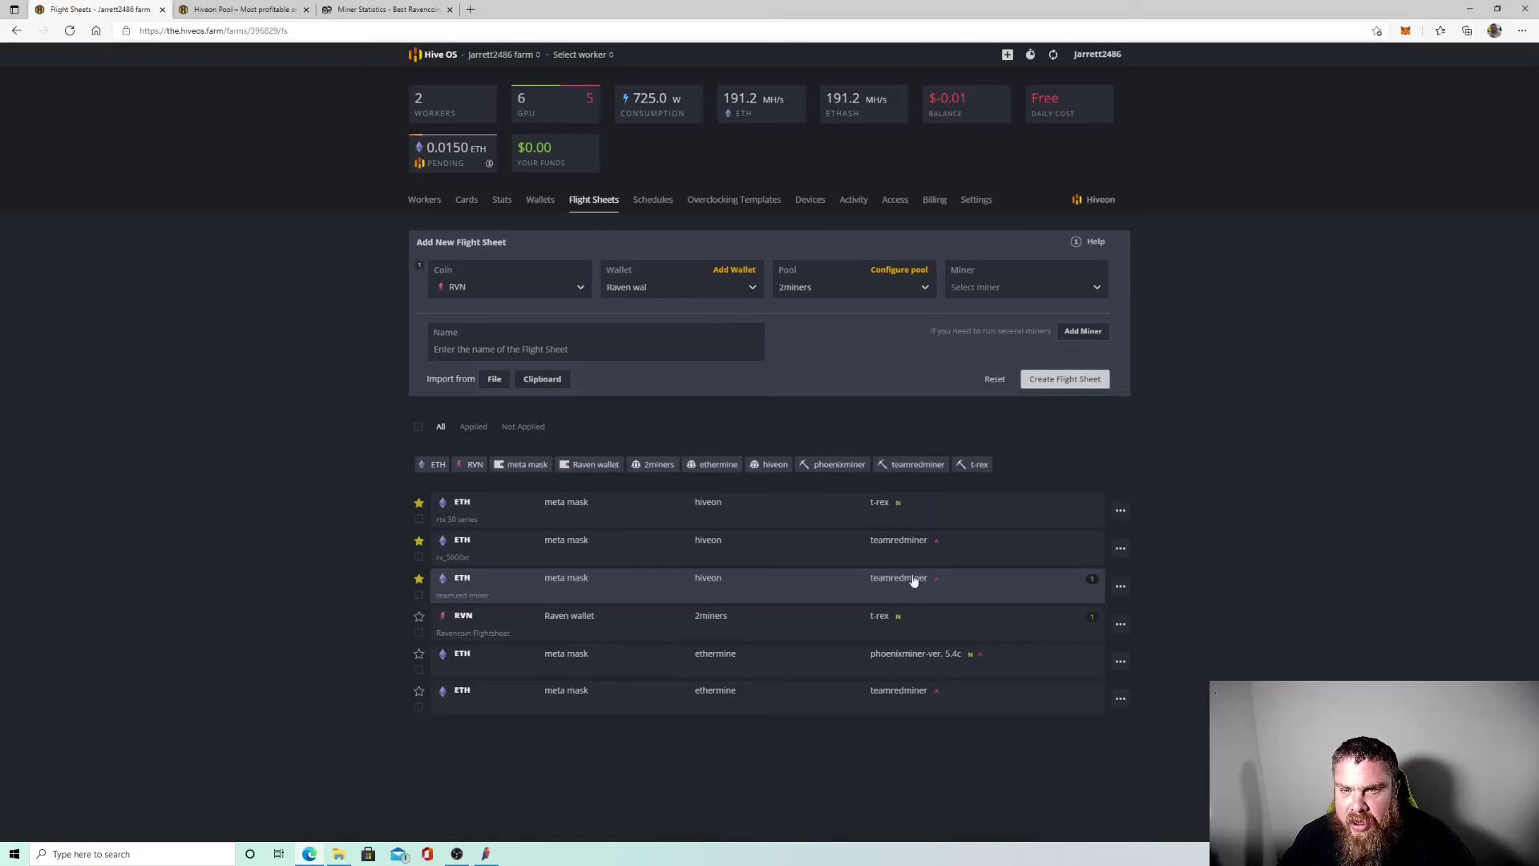
Choose T-Rex Miner as the miner, then reset the flight sheet form.
click(988, 290)
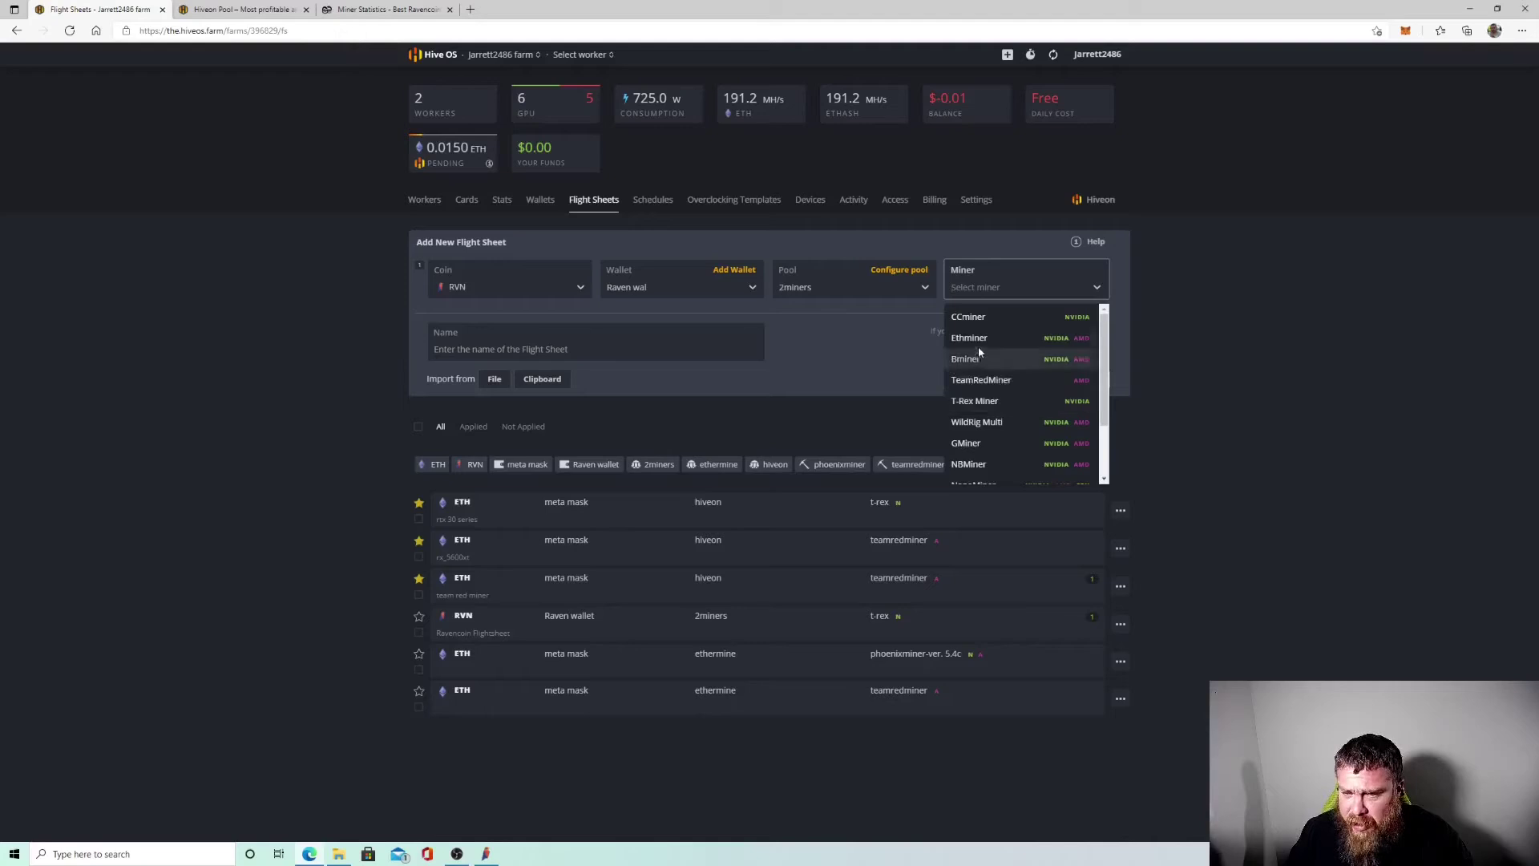
click(816, 346)
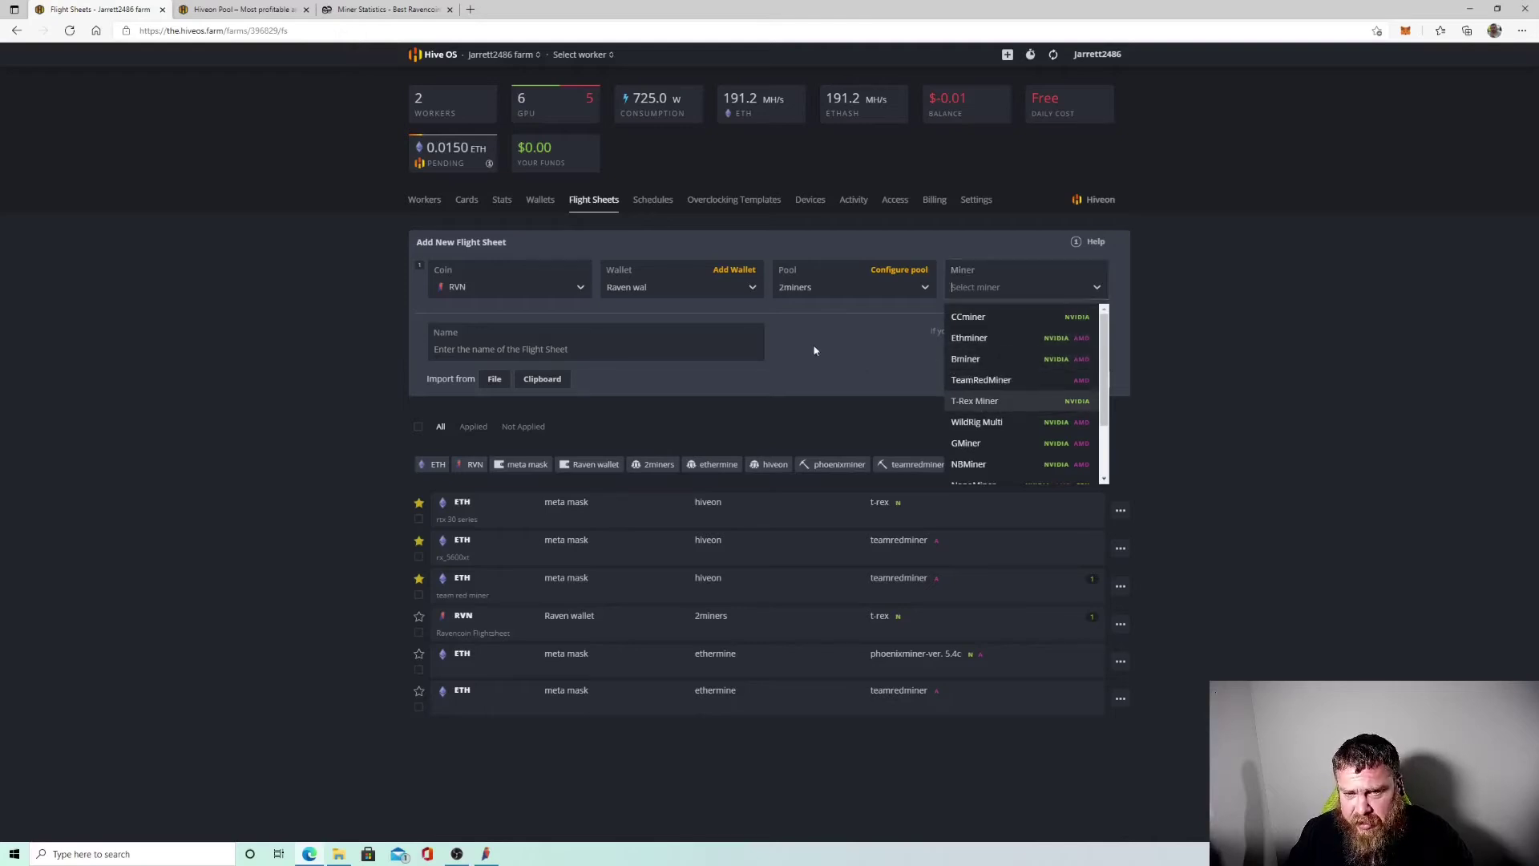
click(1011, 289)
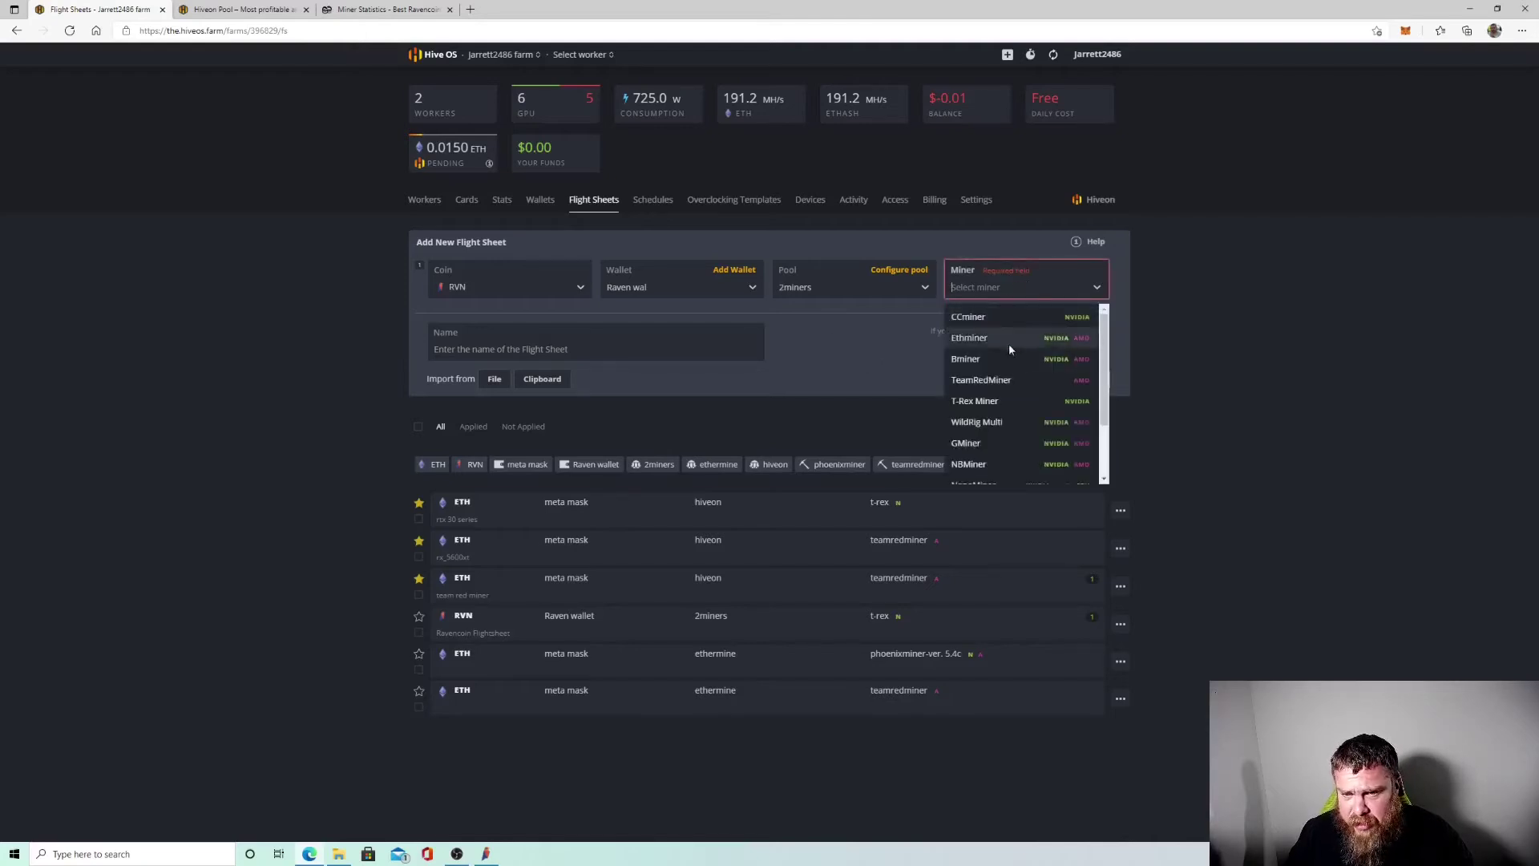
click(994, 401)
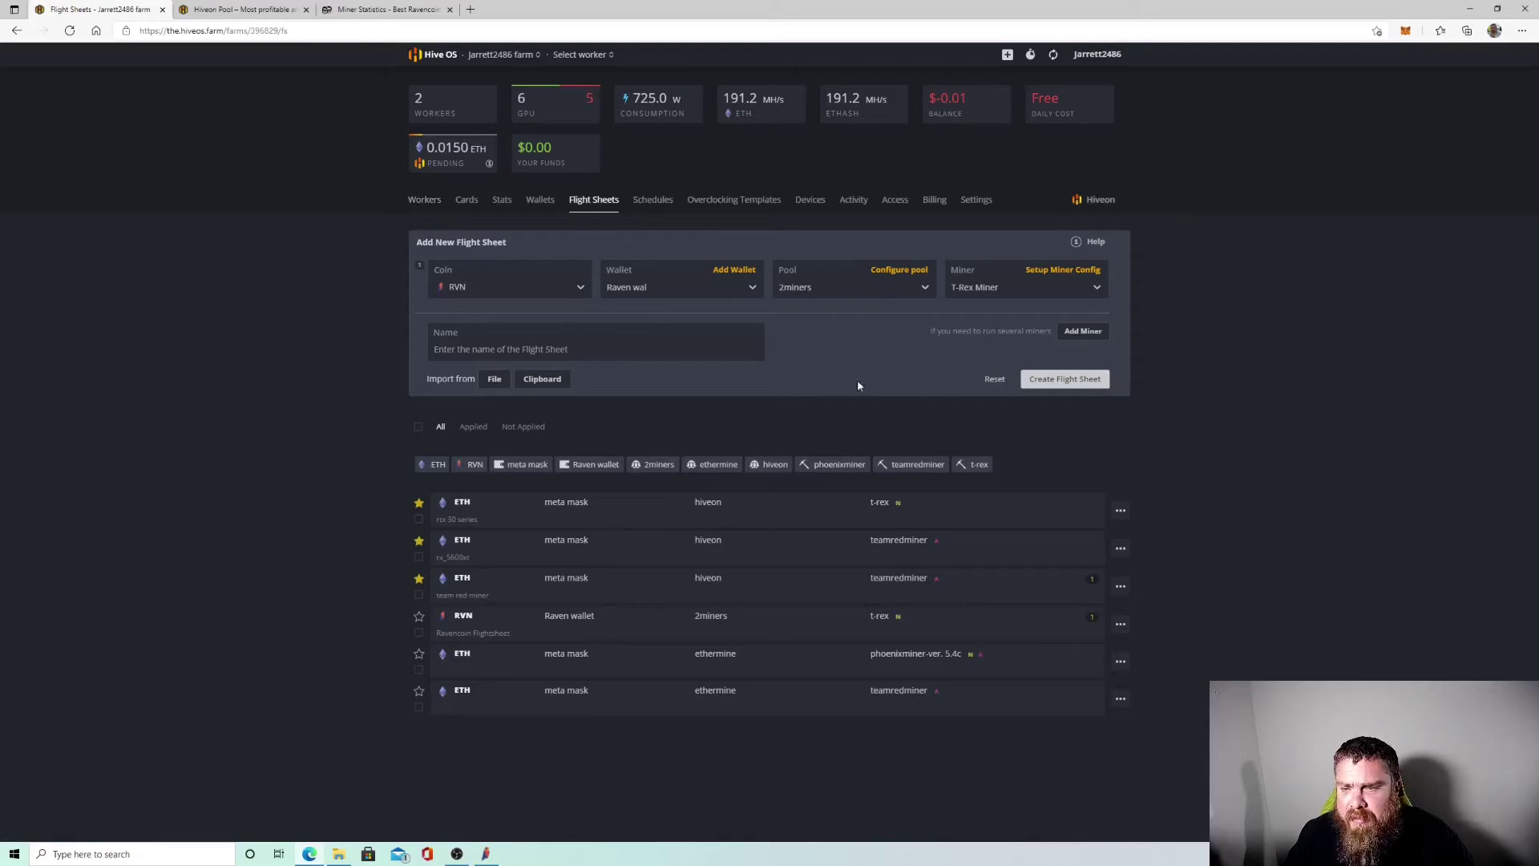
click(1002, 380)
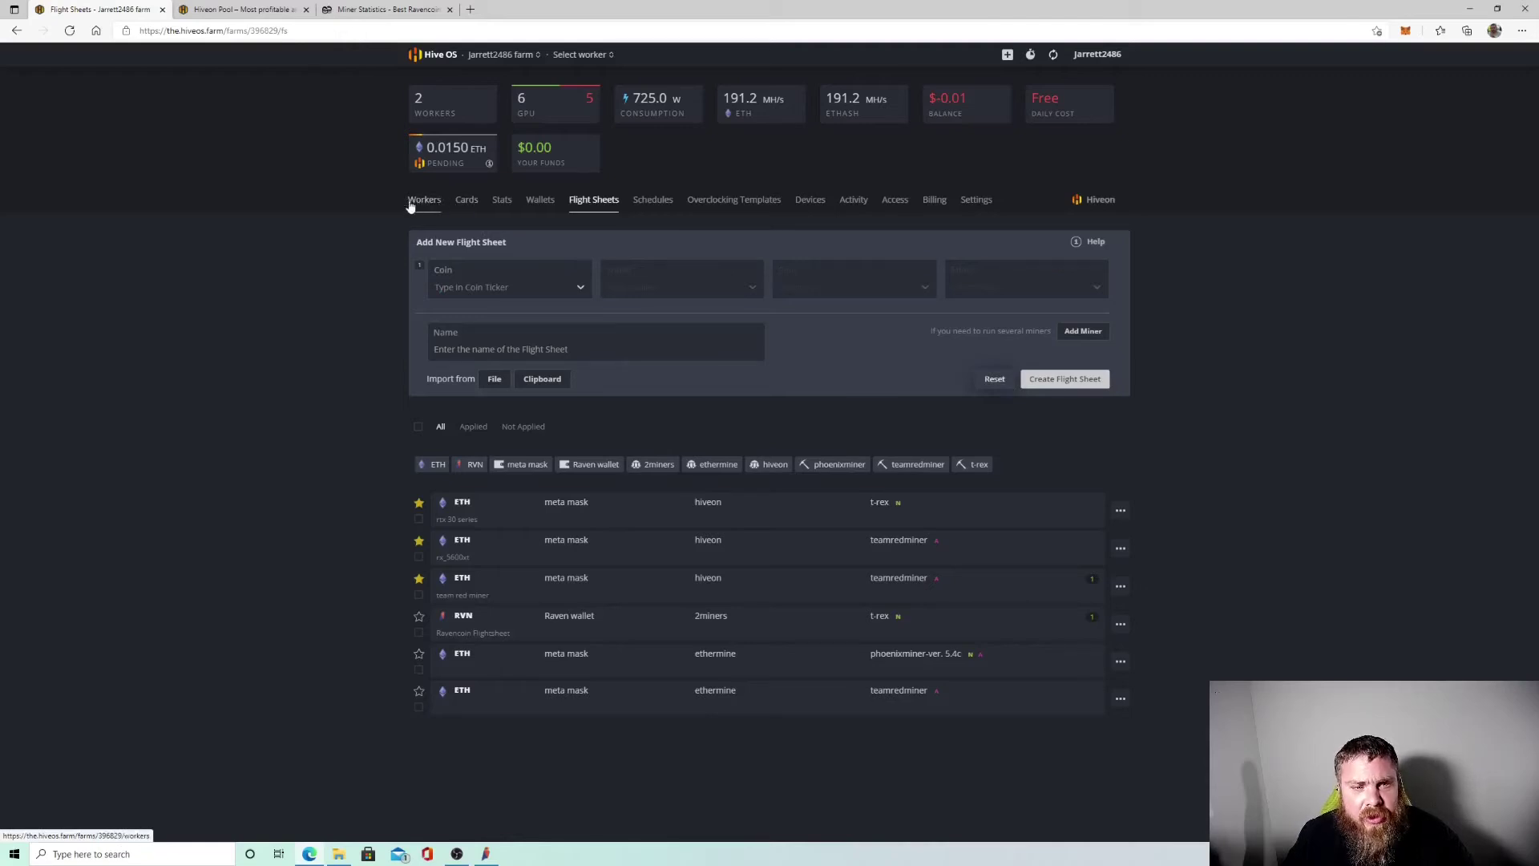
Check the rtx 3070 worker's Ravencoin Flightsheet and overclocking settings, then return to its overview.
click(706, 201)
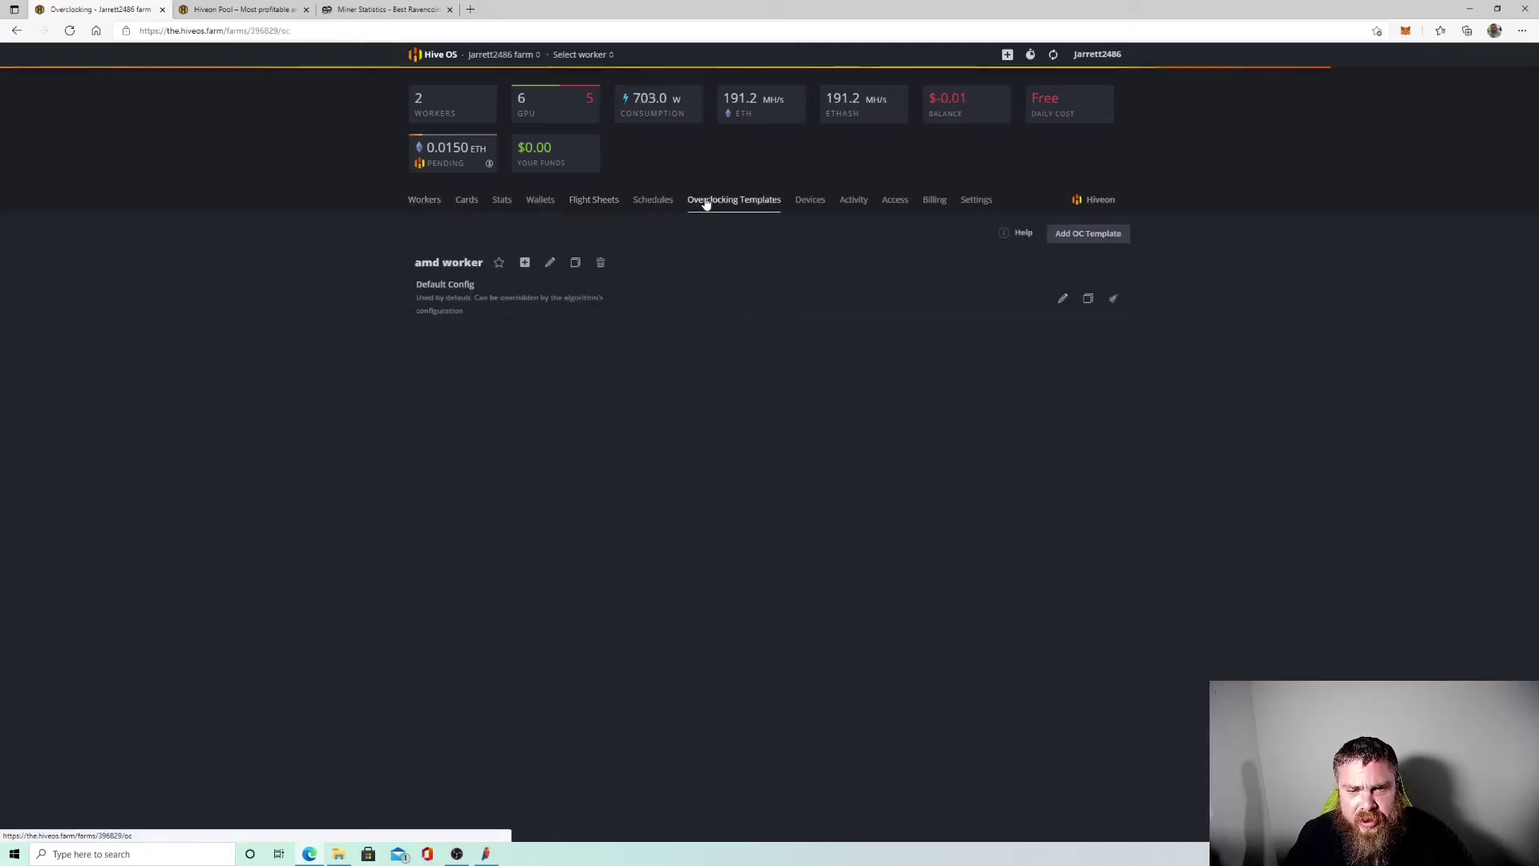
click(430, 205)
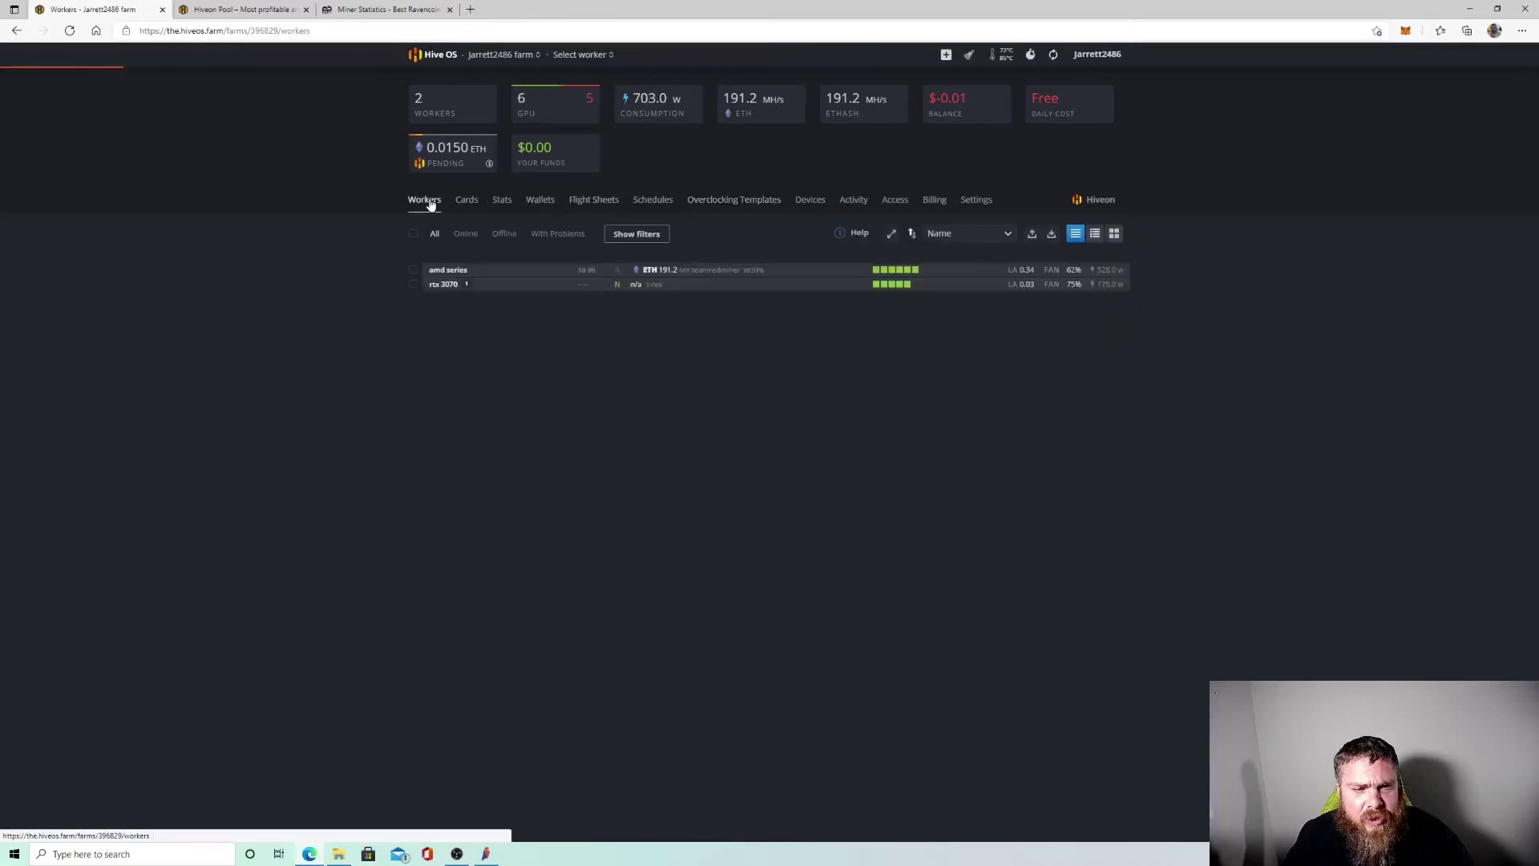
click(437, 287)
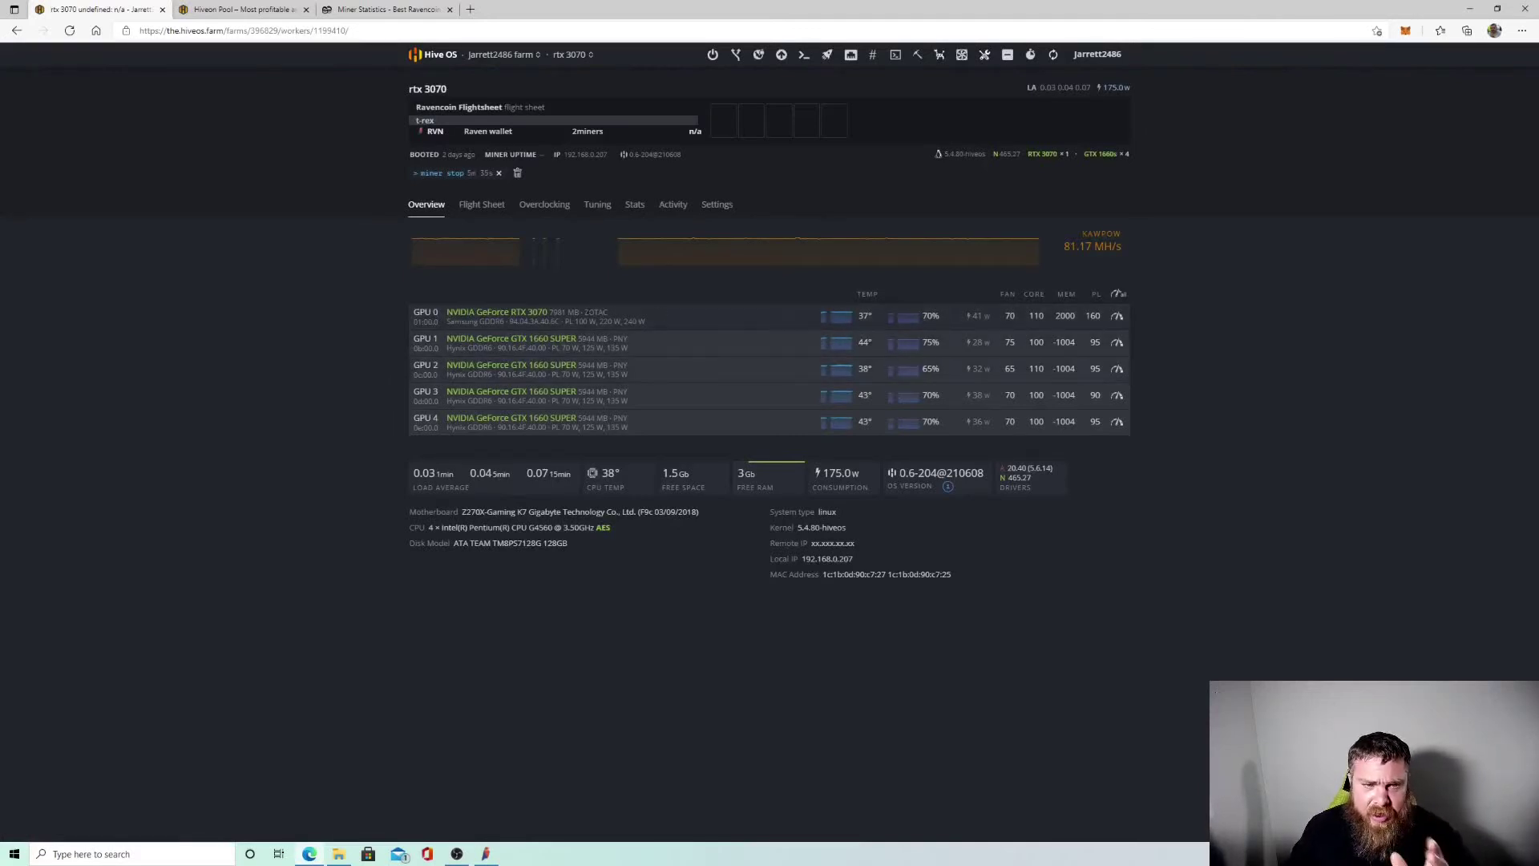
click(483, 205)
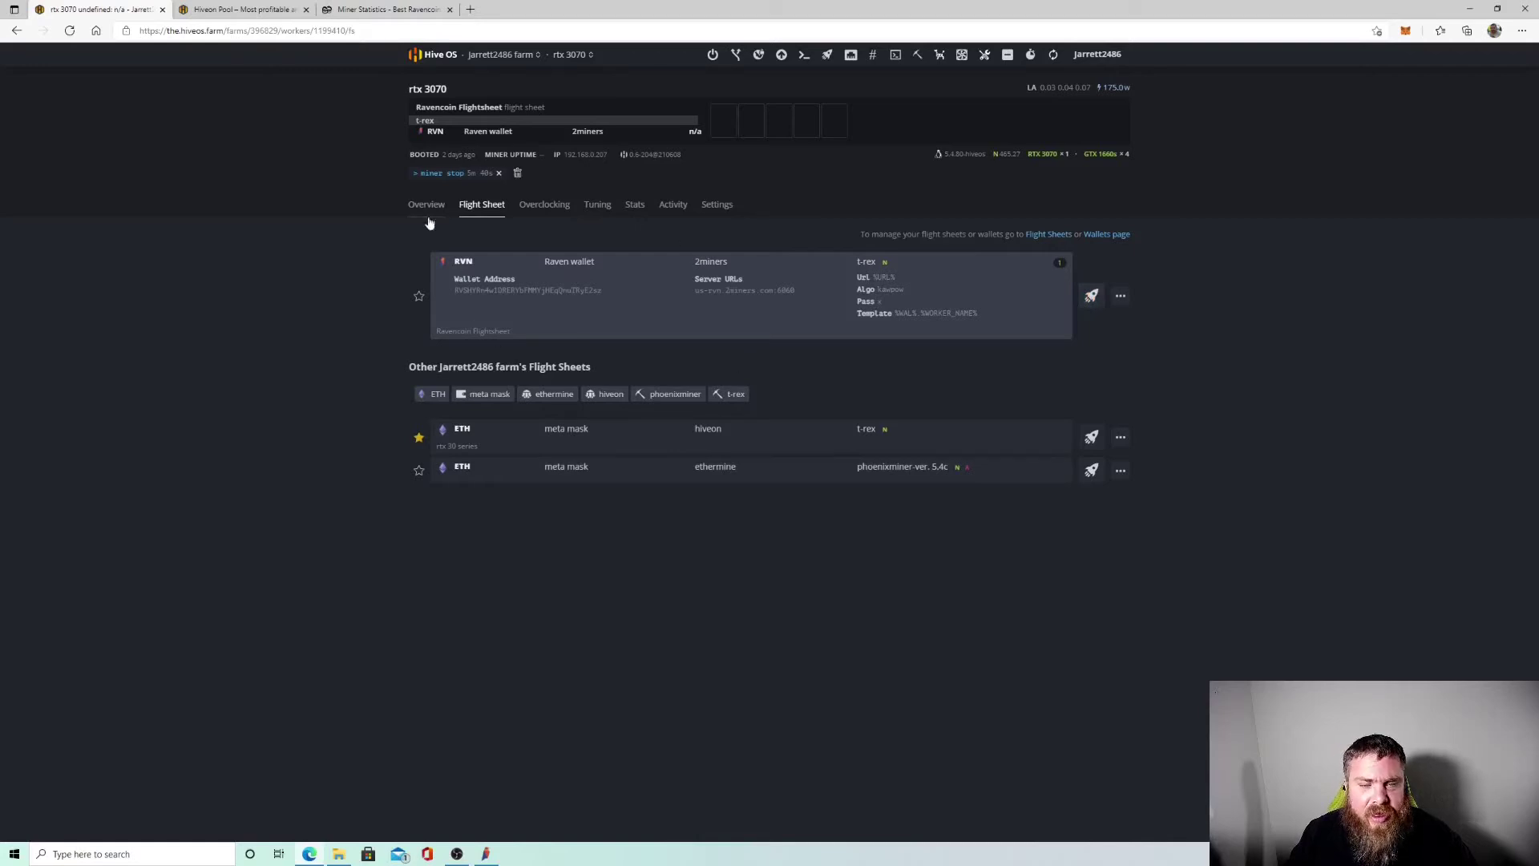
click(530, 207)
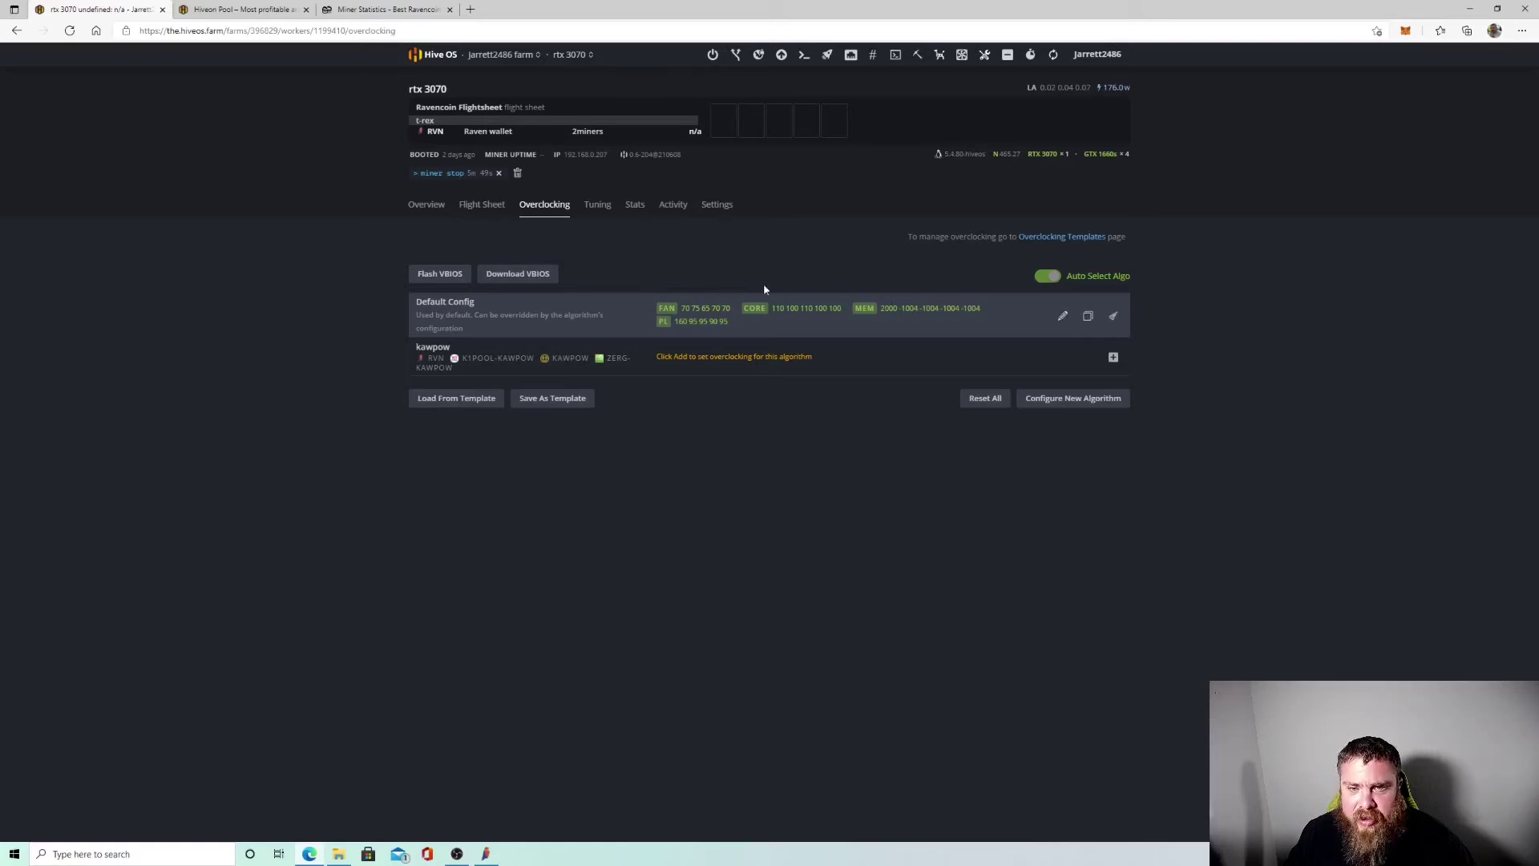
click(426, 205)
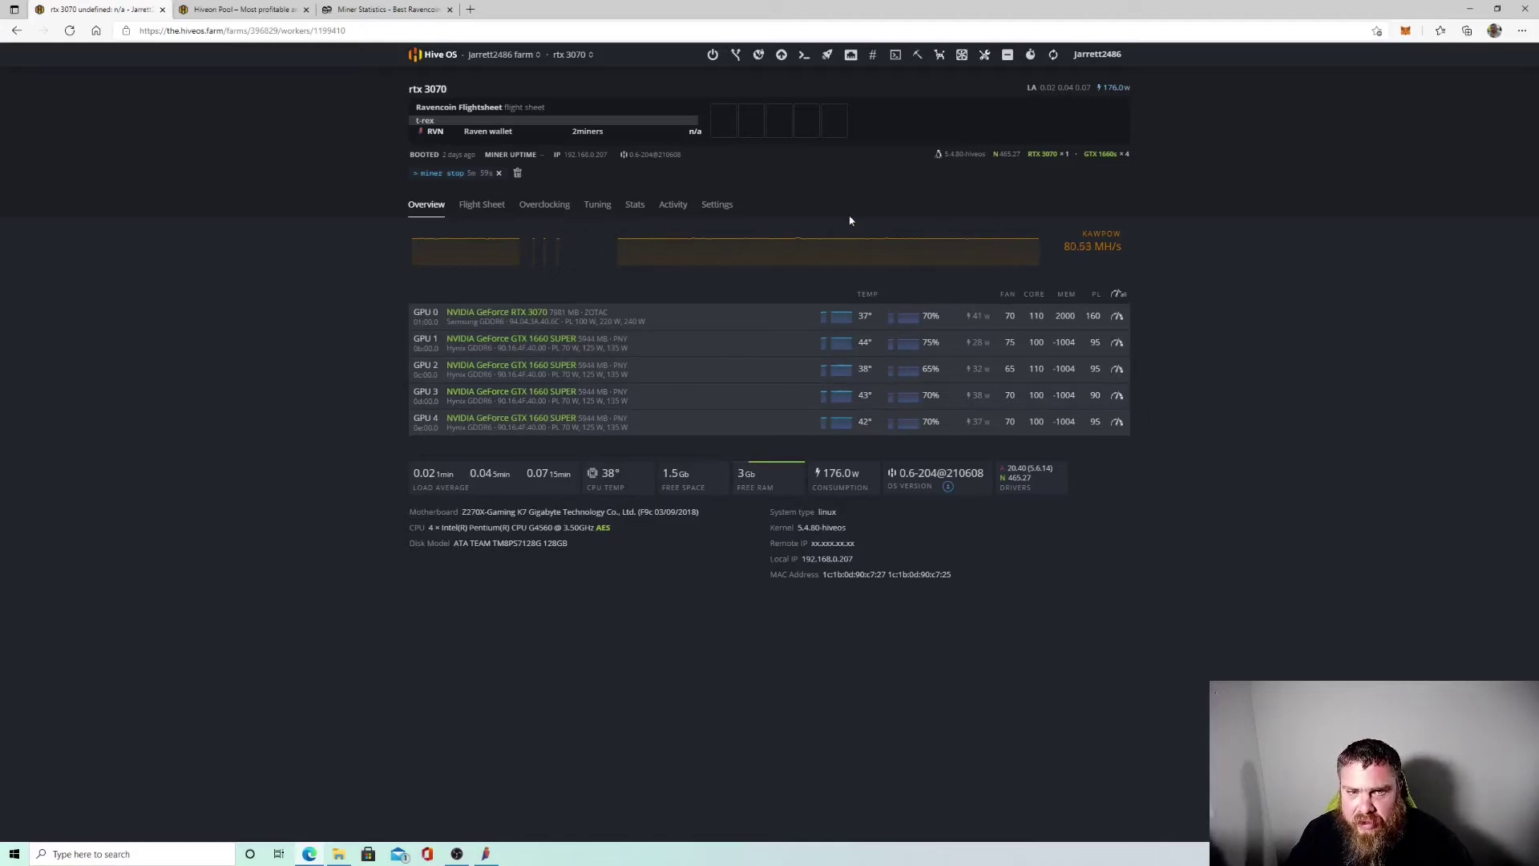
click(545, 207)
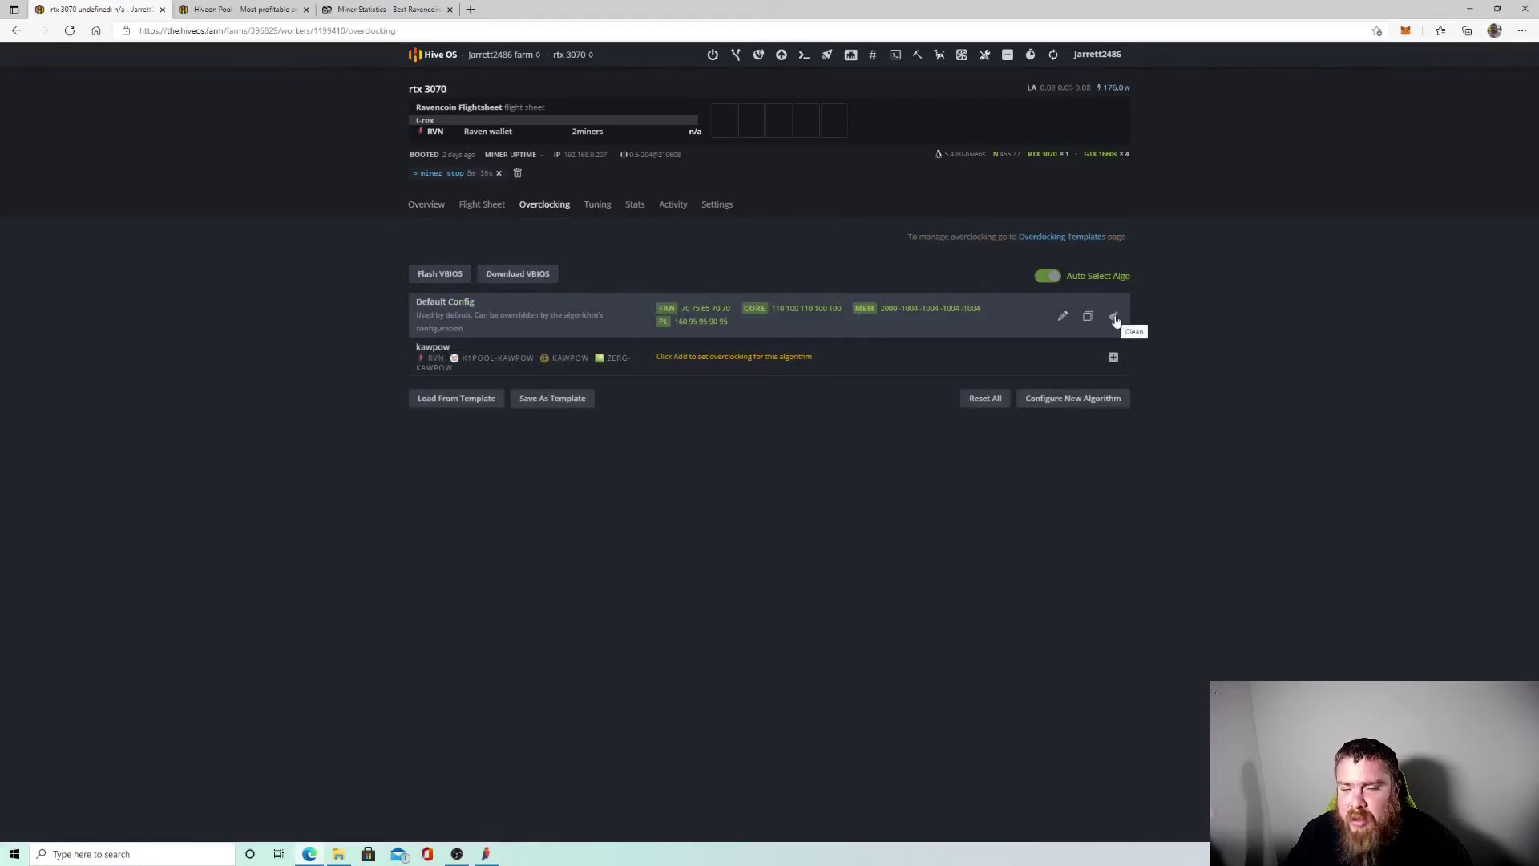
click(426, 205)
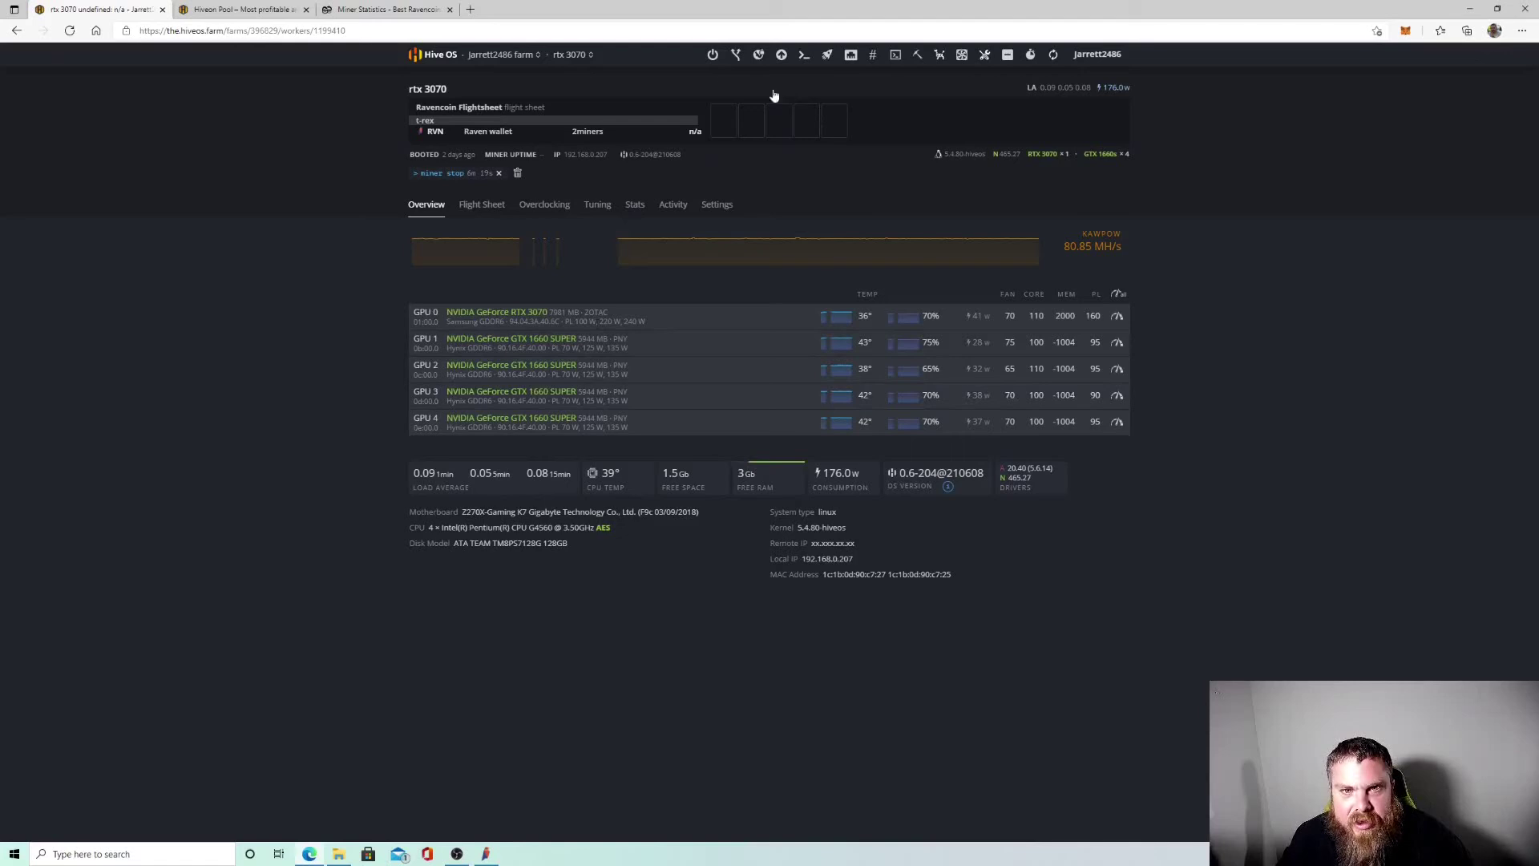
Reboot the rtx 3070 worker, glance at the amd series worker, then reopen the rtx 3070 overview.
click(712, 54)
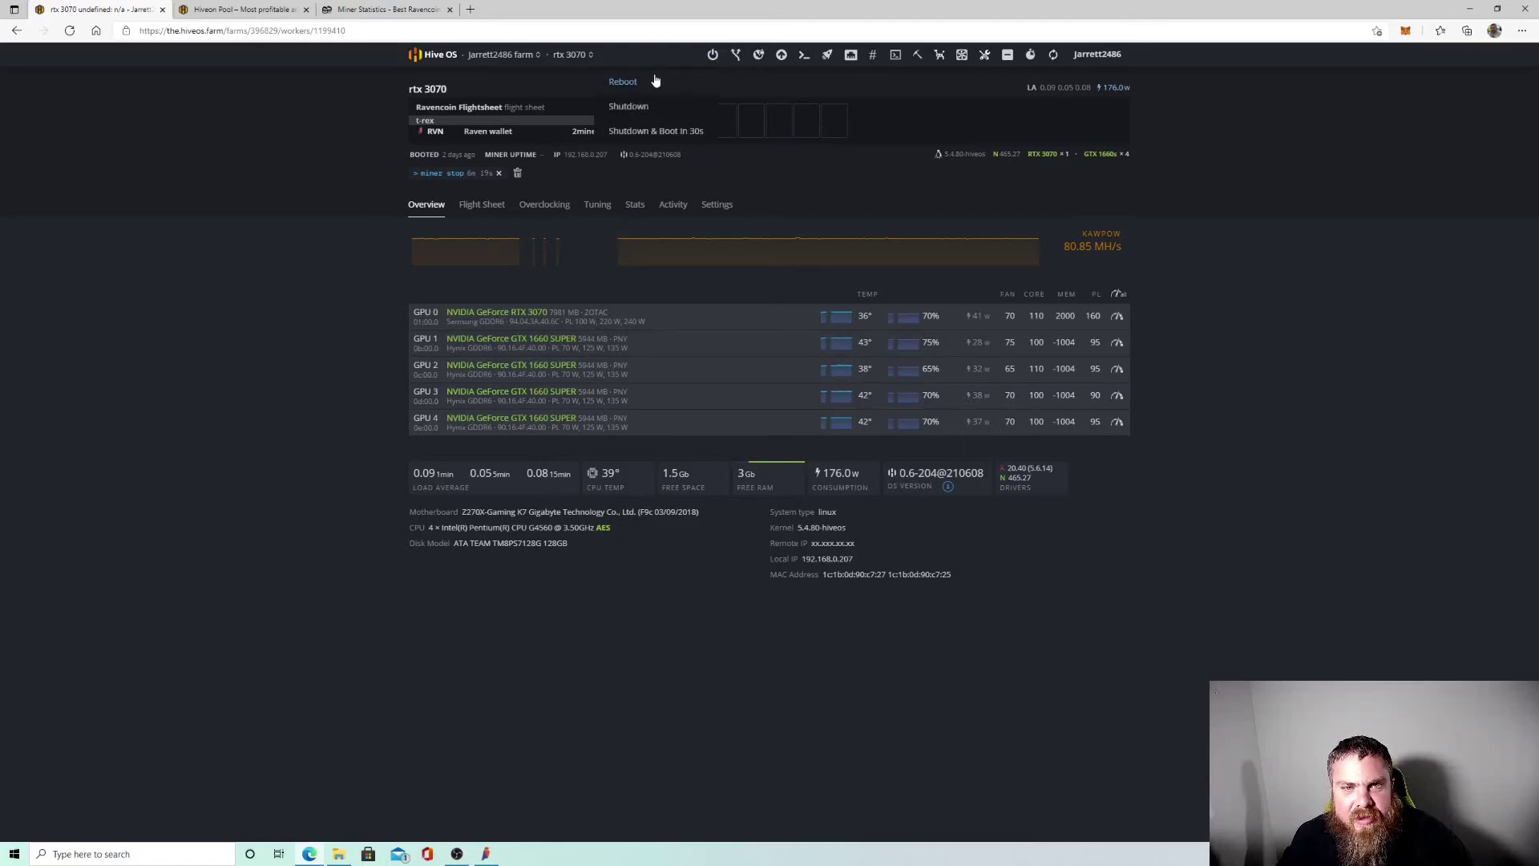
click(650, 81)
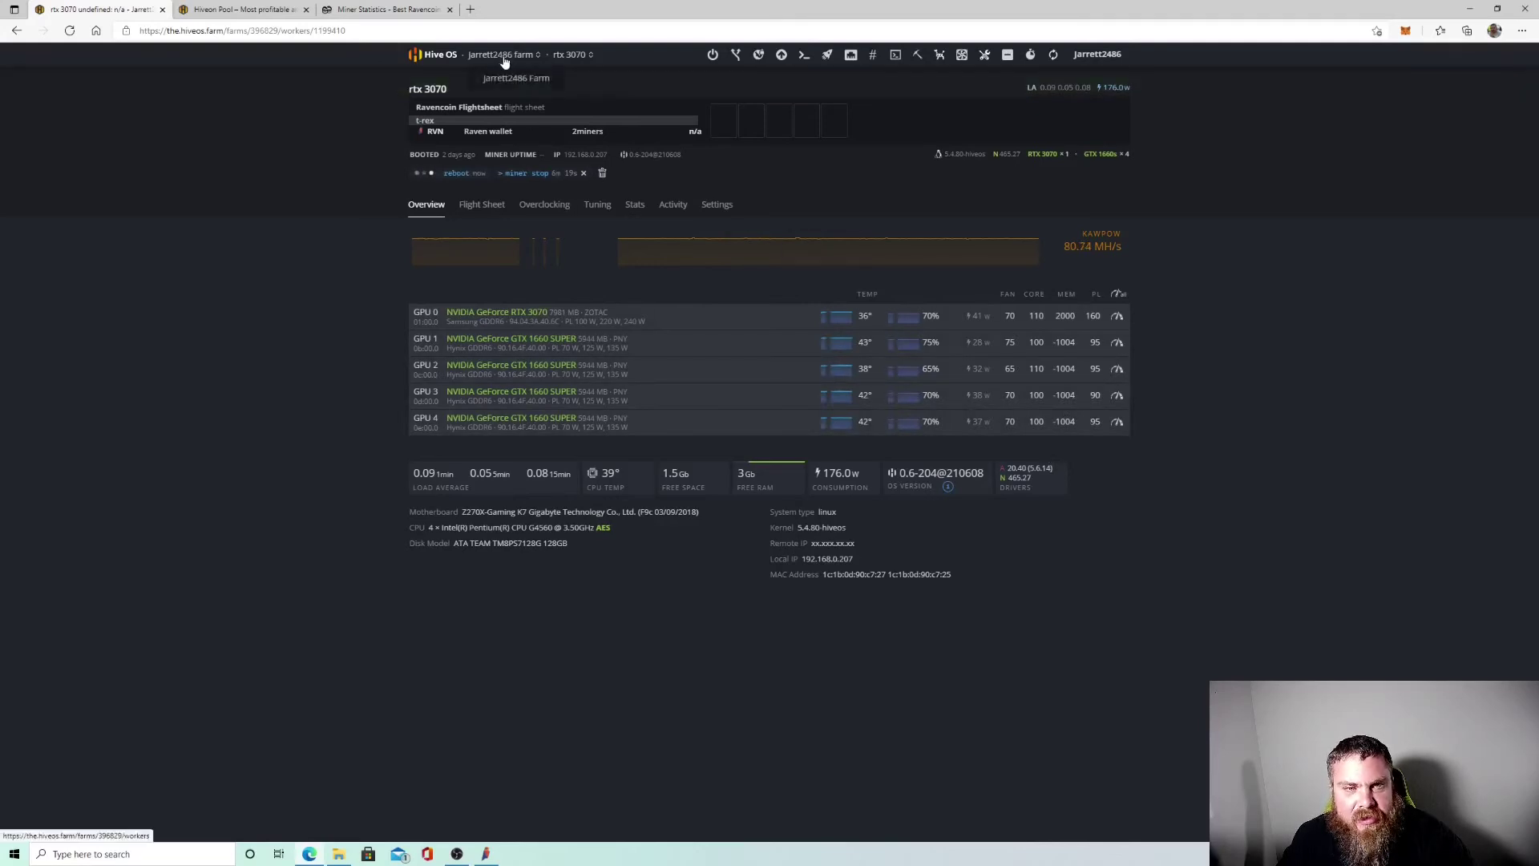
click(502, 58)
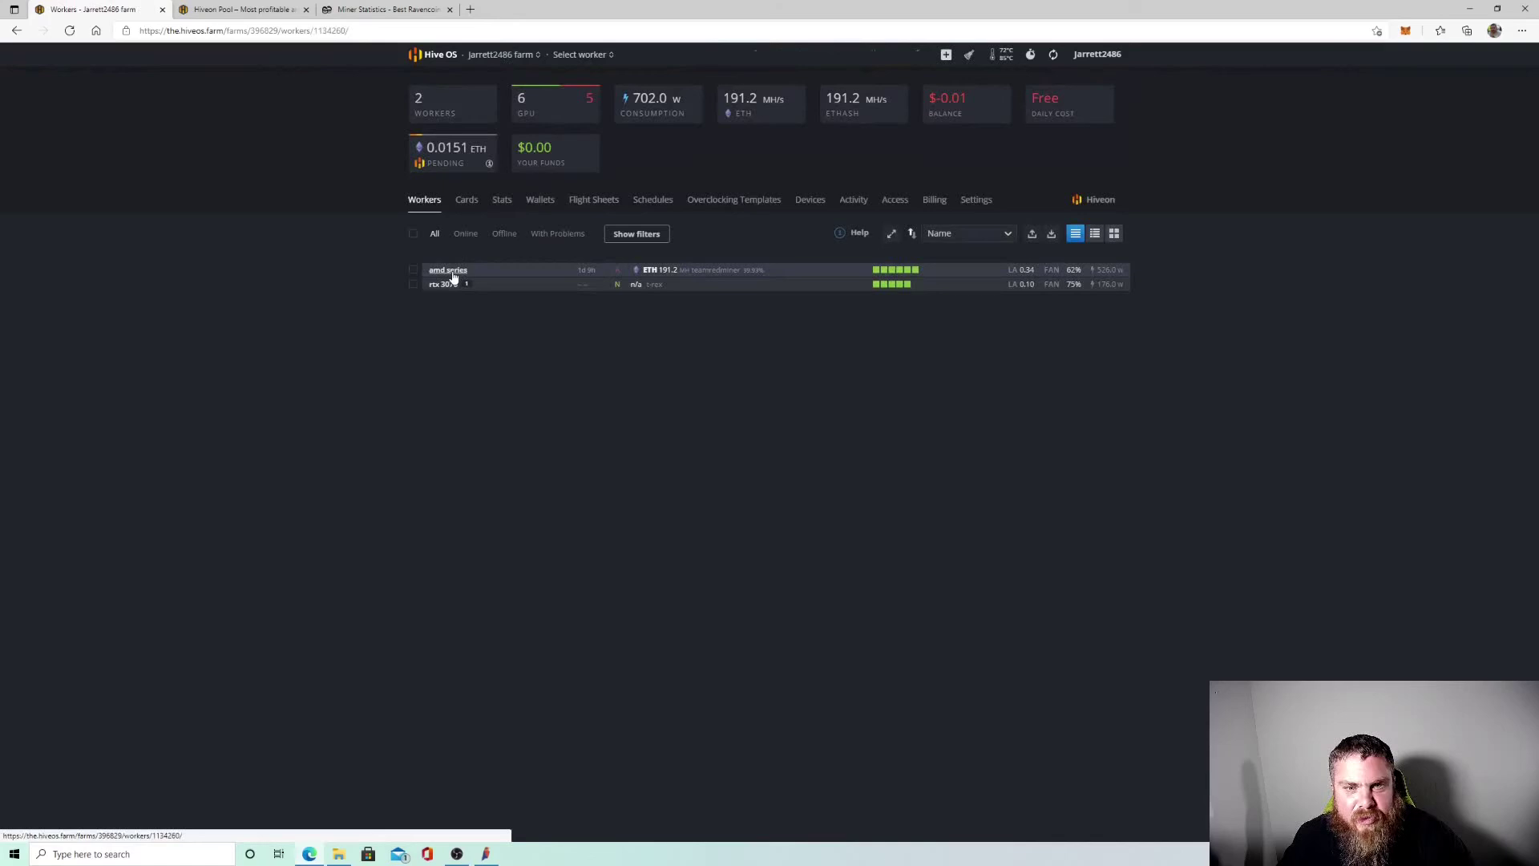
click(446, 271)
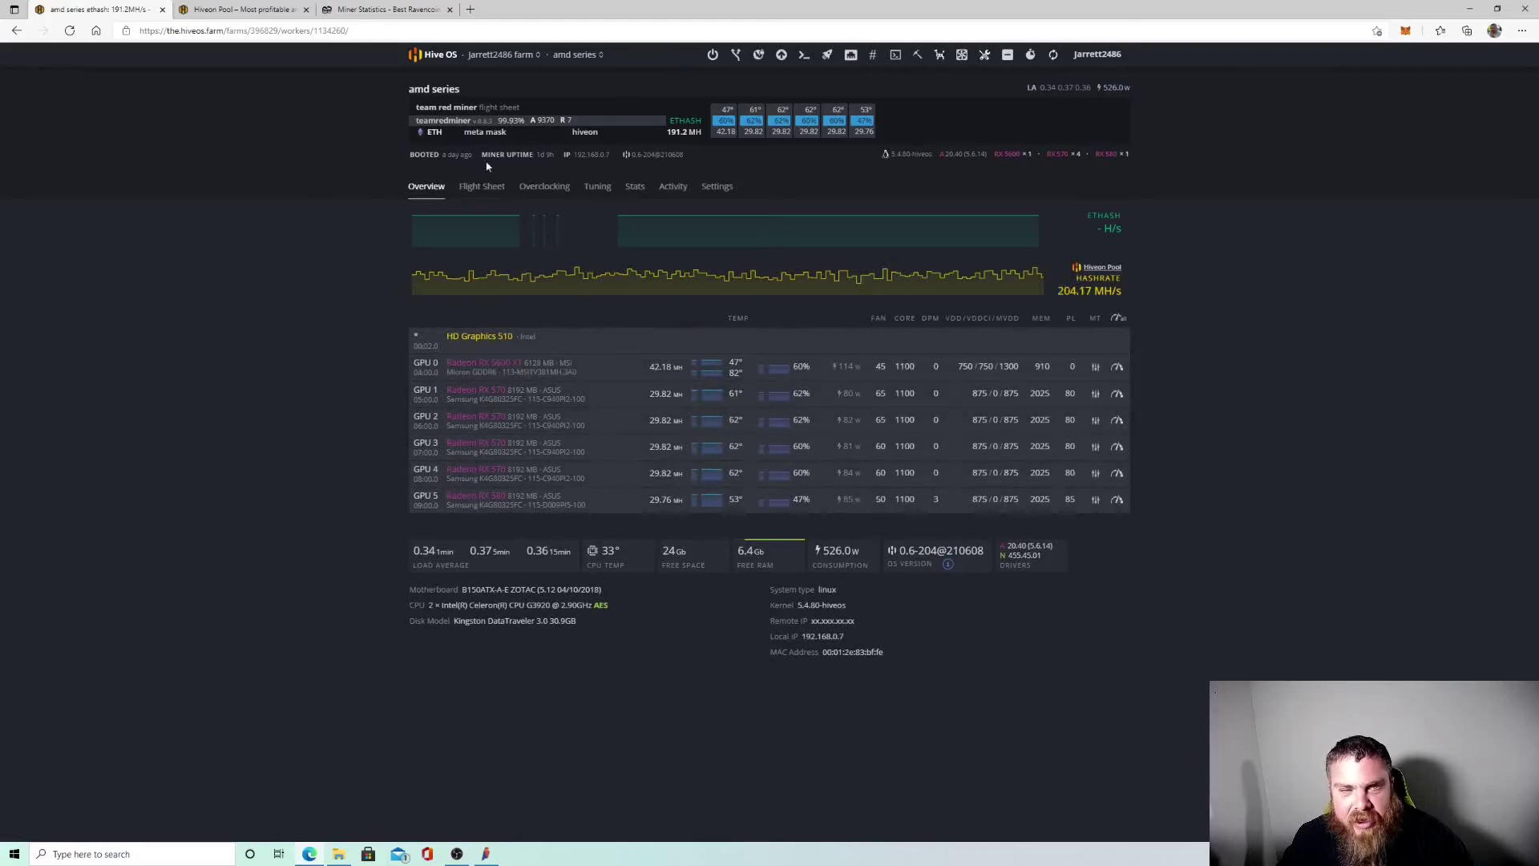
click(497, 55)
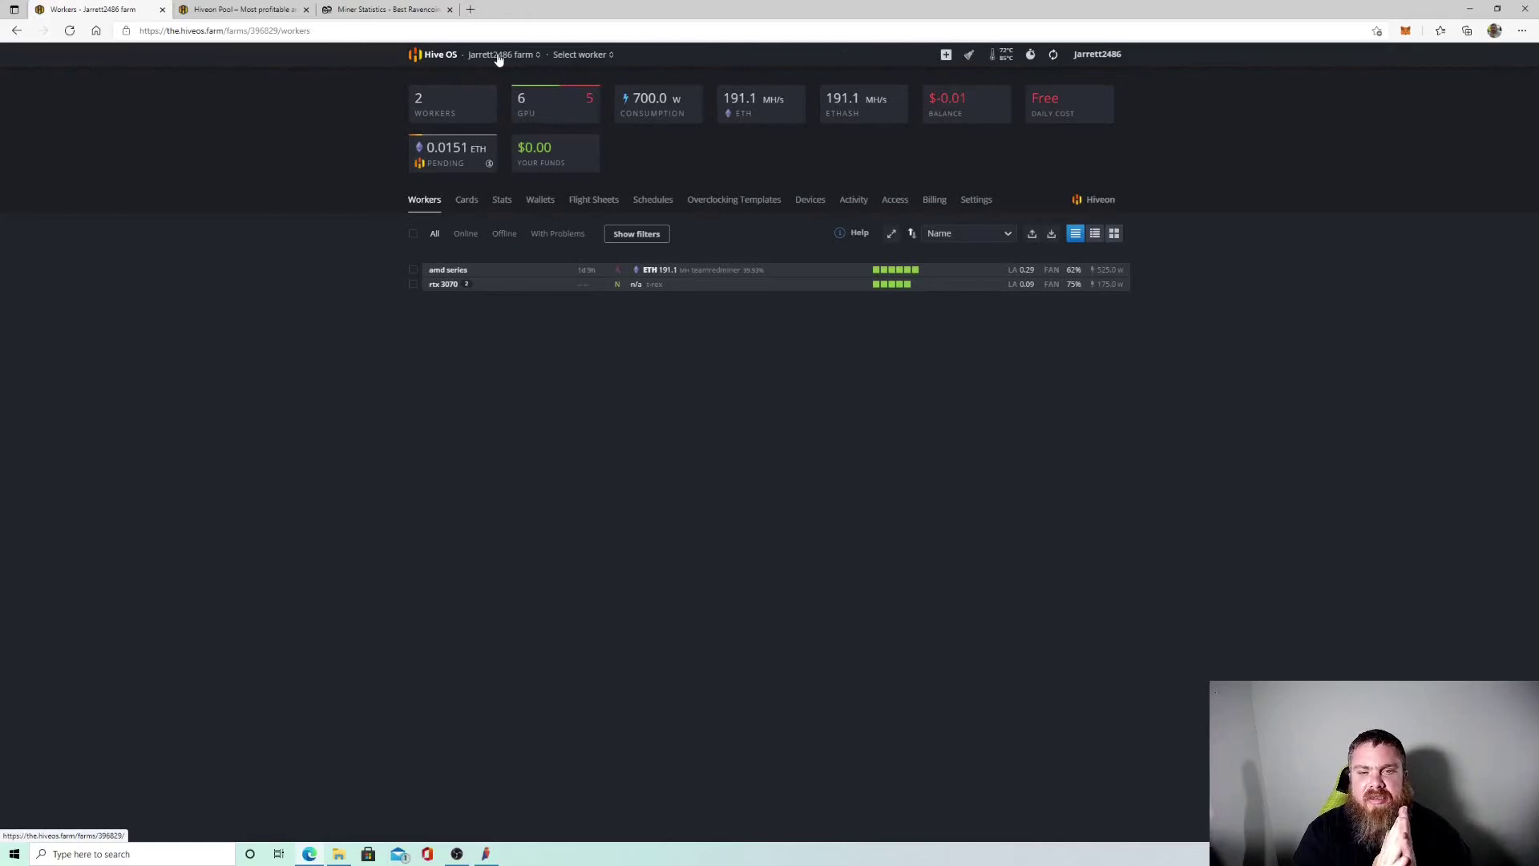
click(444, 284)
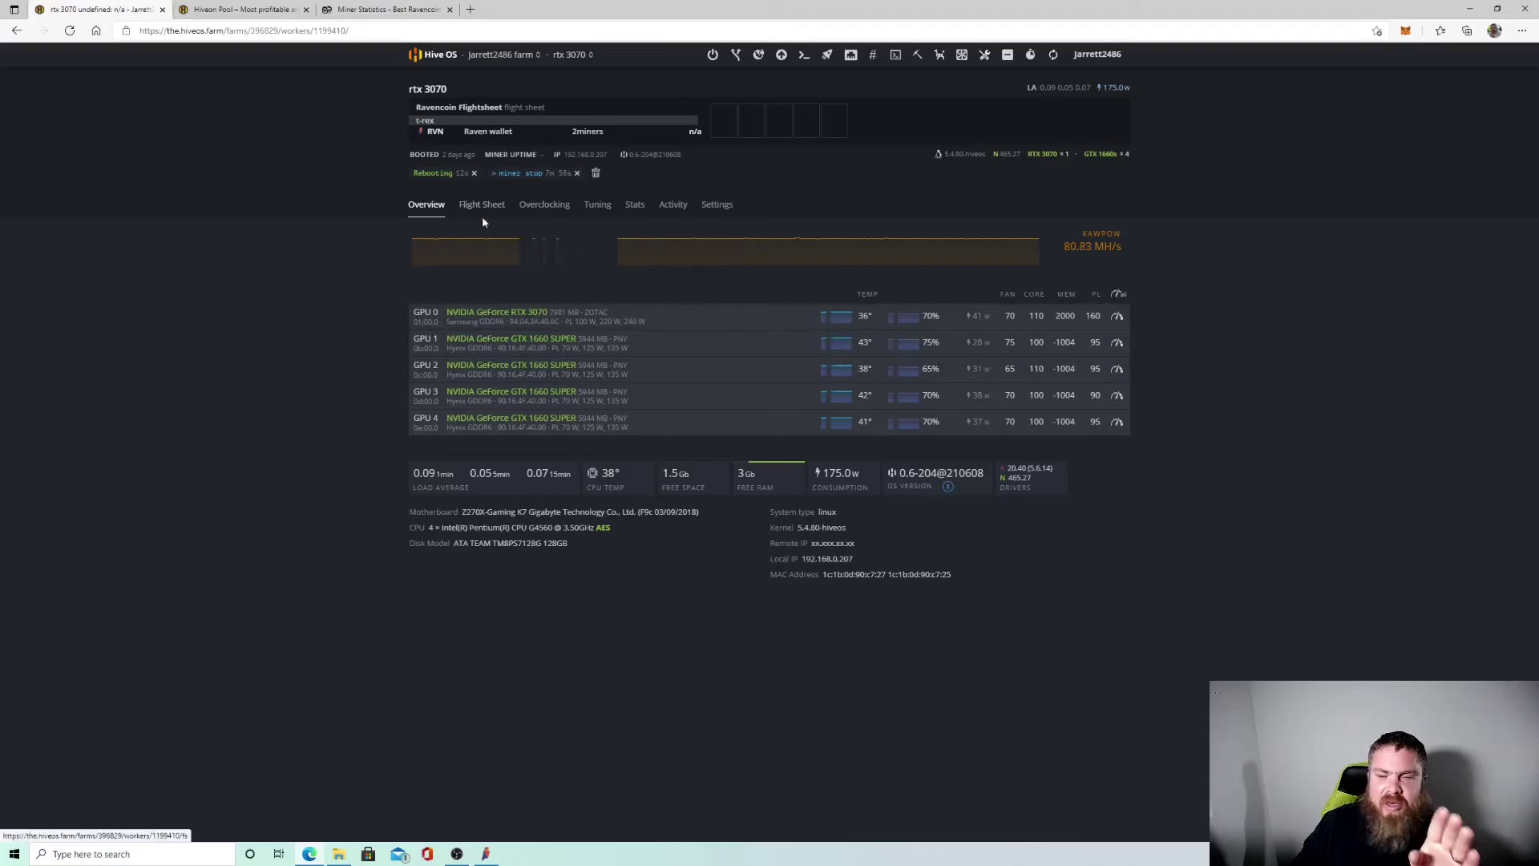
click(711, 56)
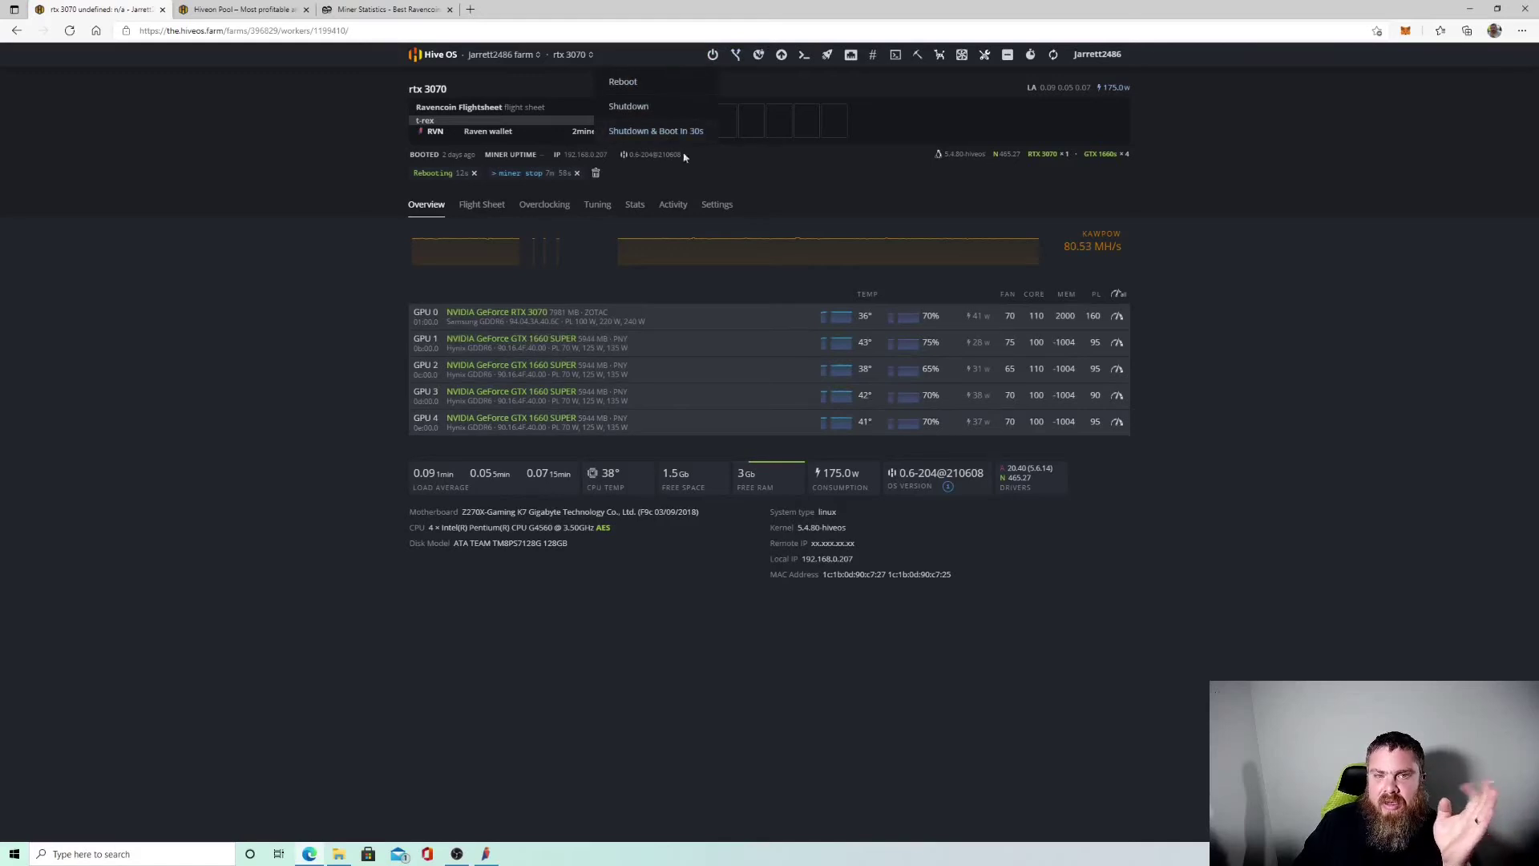
click(808, 173)
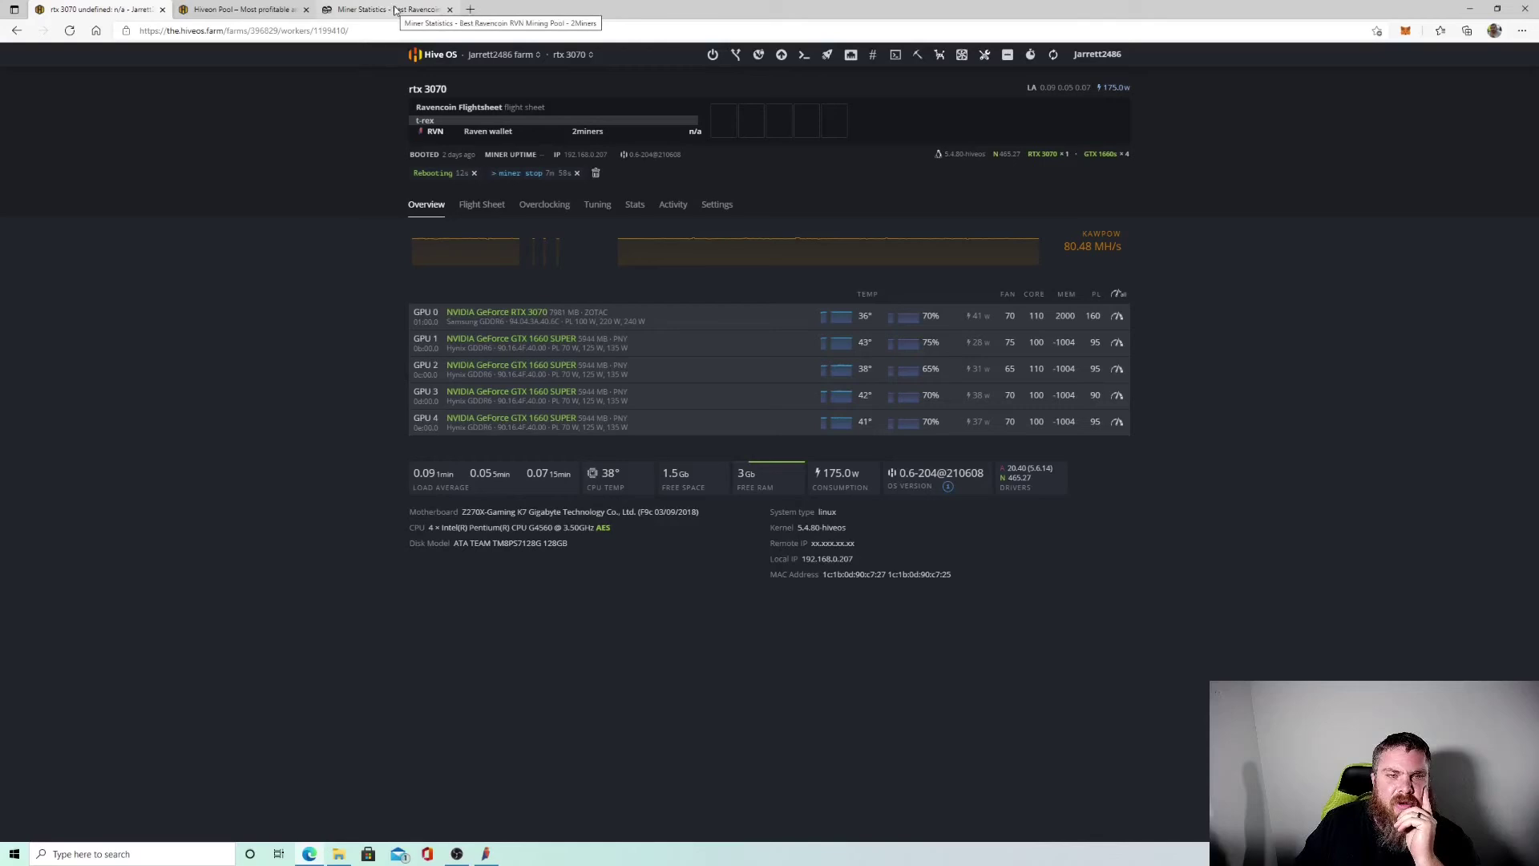
Search 2miners for the copied wallet address to show Ravencoin stats with worker rtx_3070.
click(395, 9)
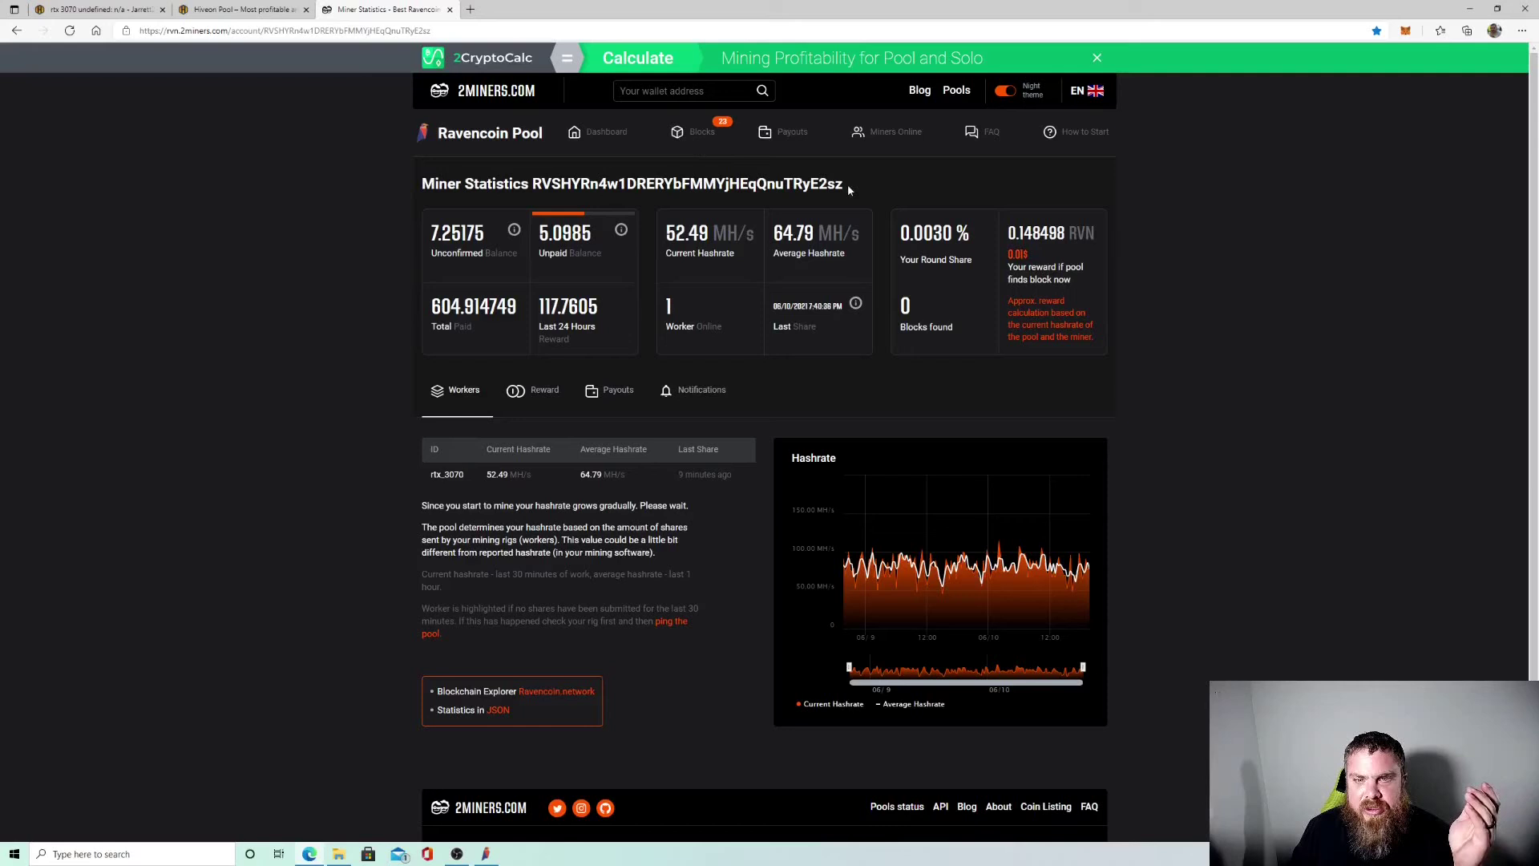
drag(848, 188, 532, 184)
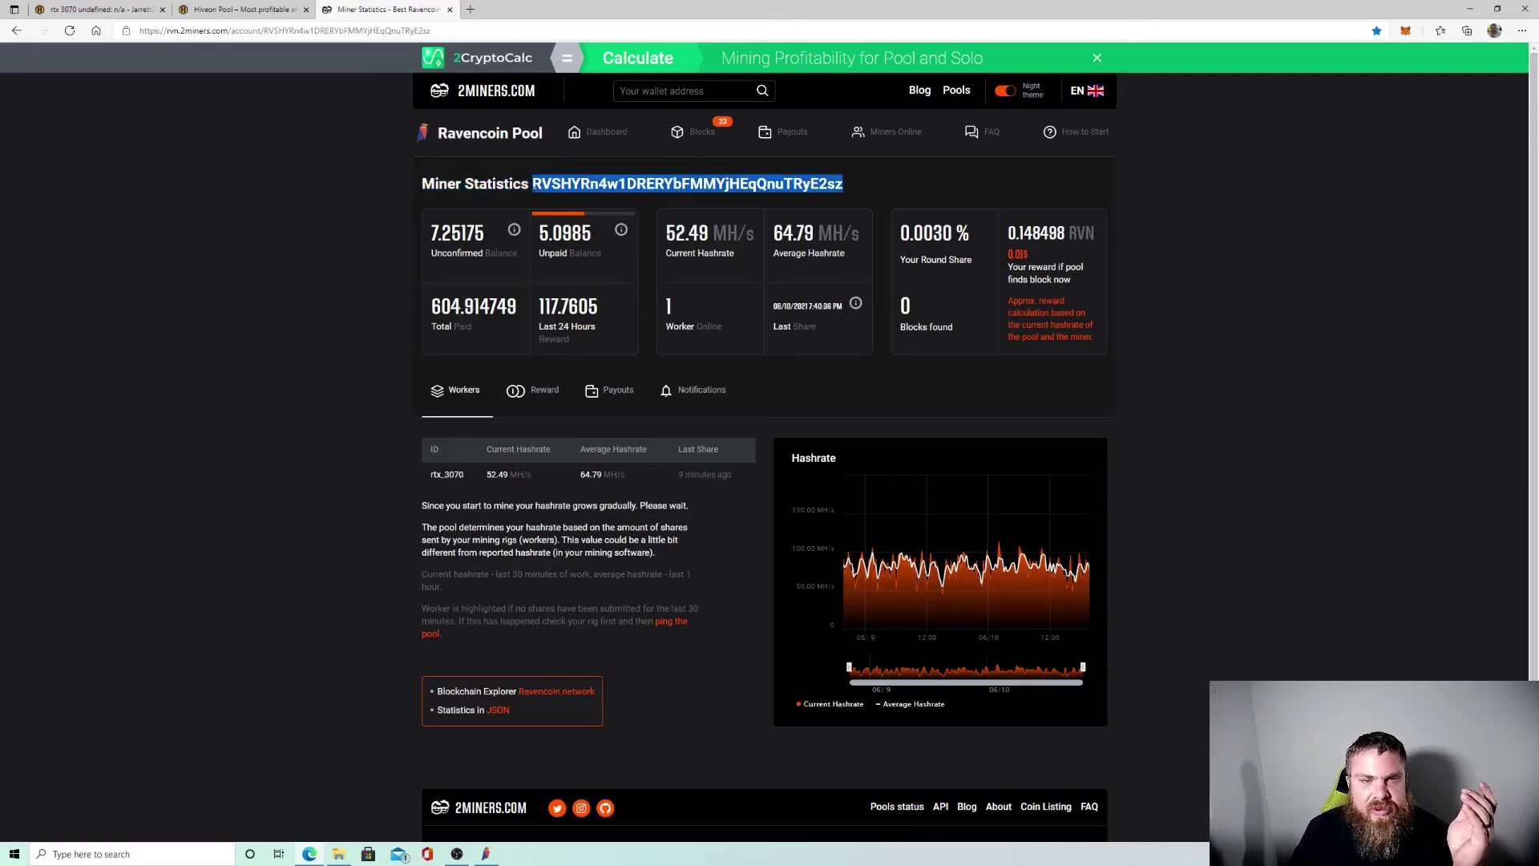
right_click(630, 185)
click(683, 200)
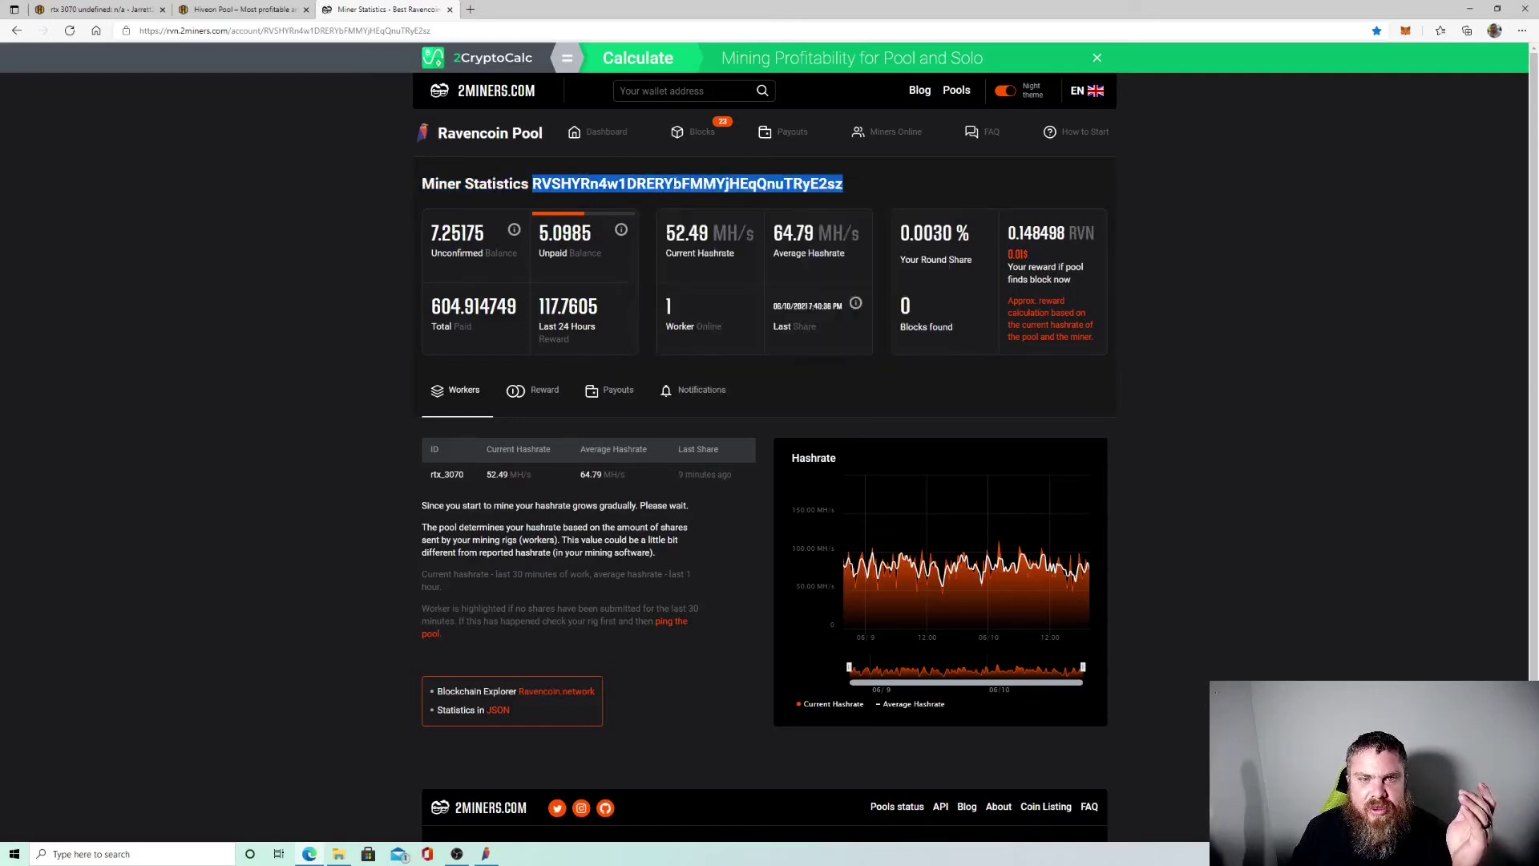
click(674, 90)
right_click(672, 91)
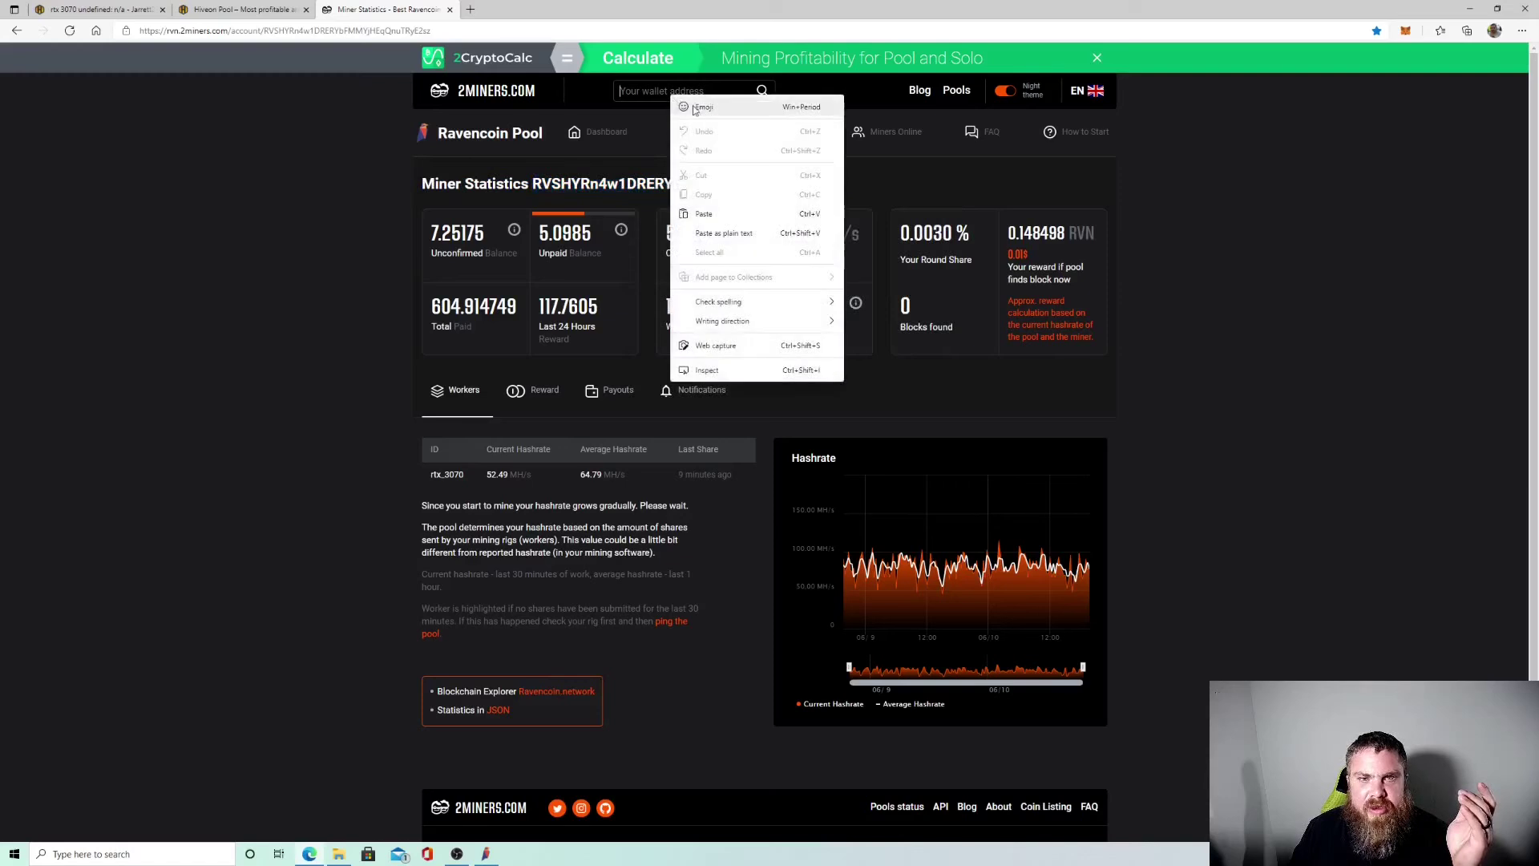
click(713, 211)
key(Return)
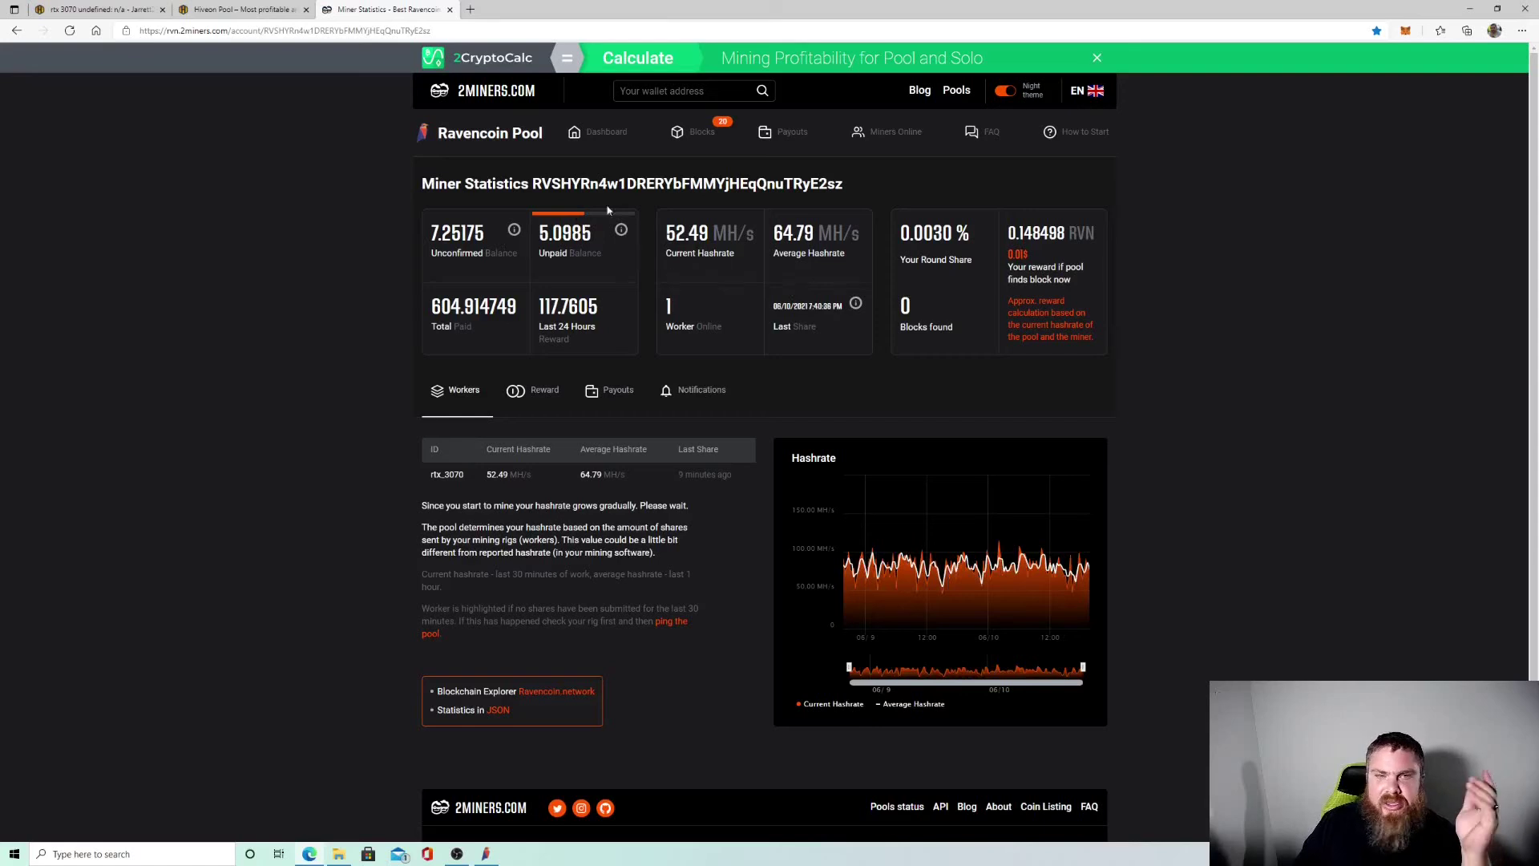
Check the rtx 3070 overview in Hive OS (81.00 MH/s KAWPOW), then go back to 2miners.
click(105, 11)
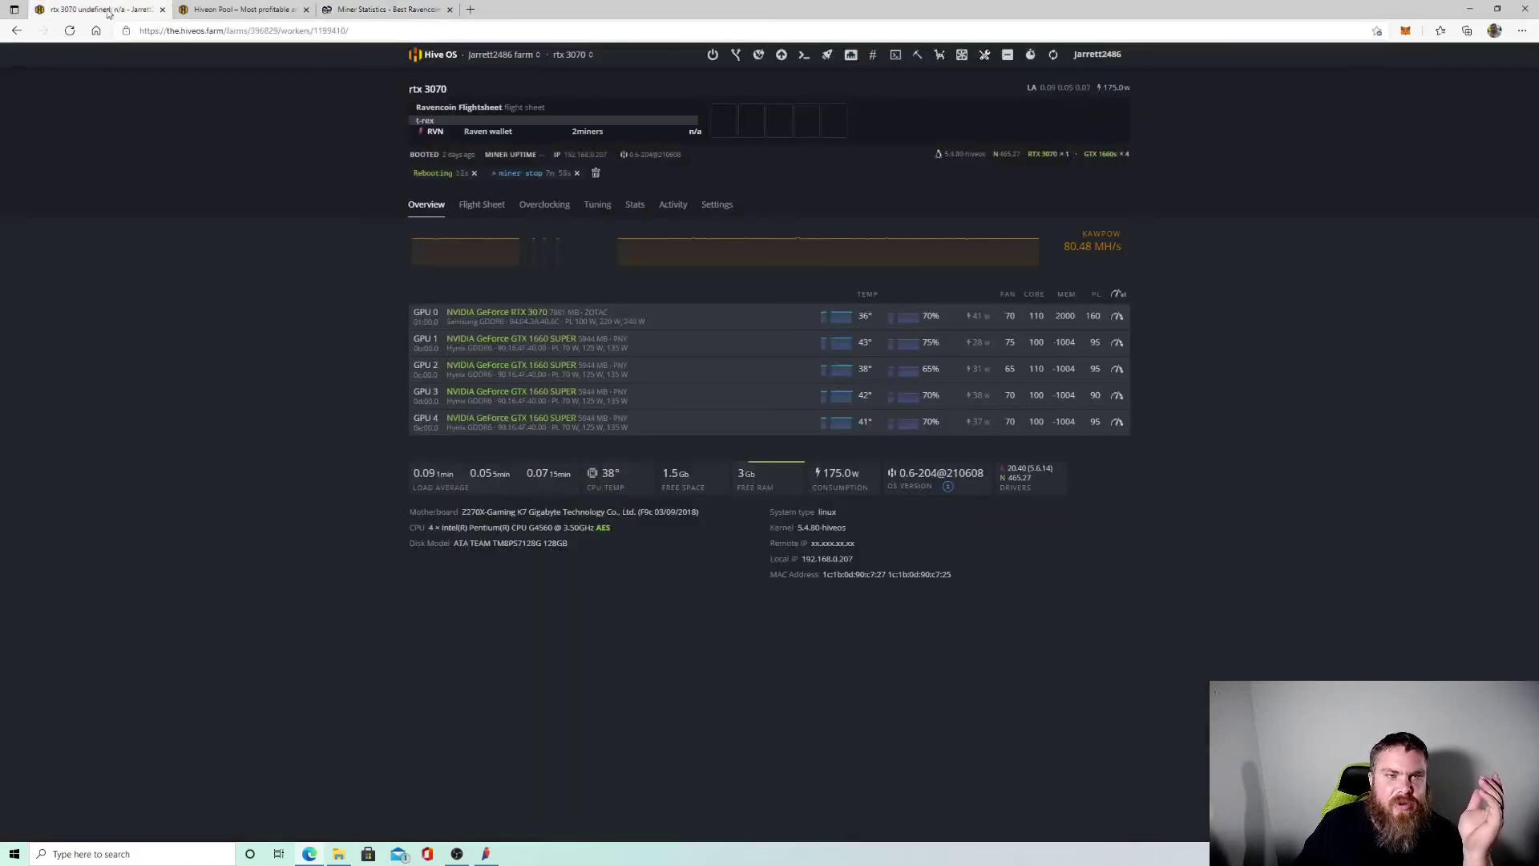
click(497, 54)
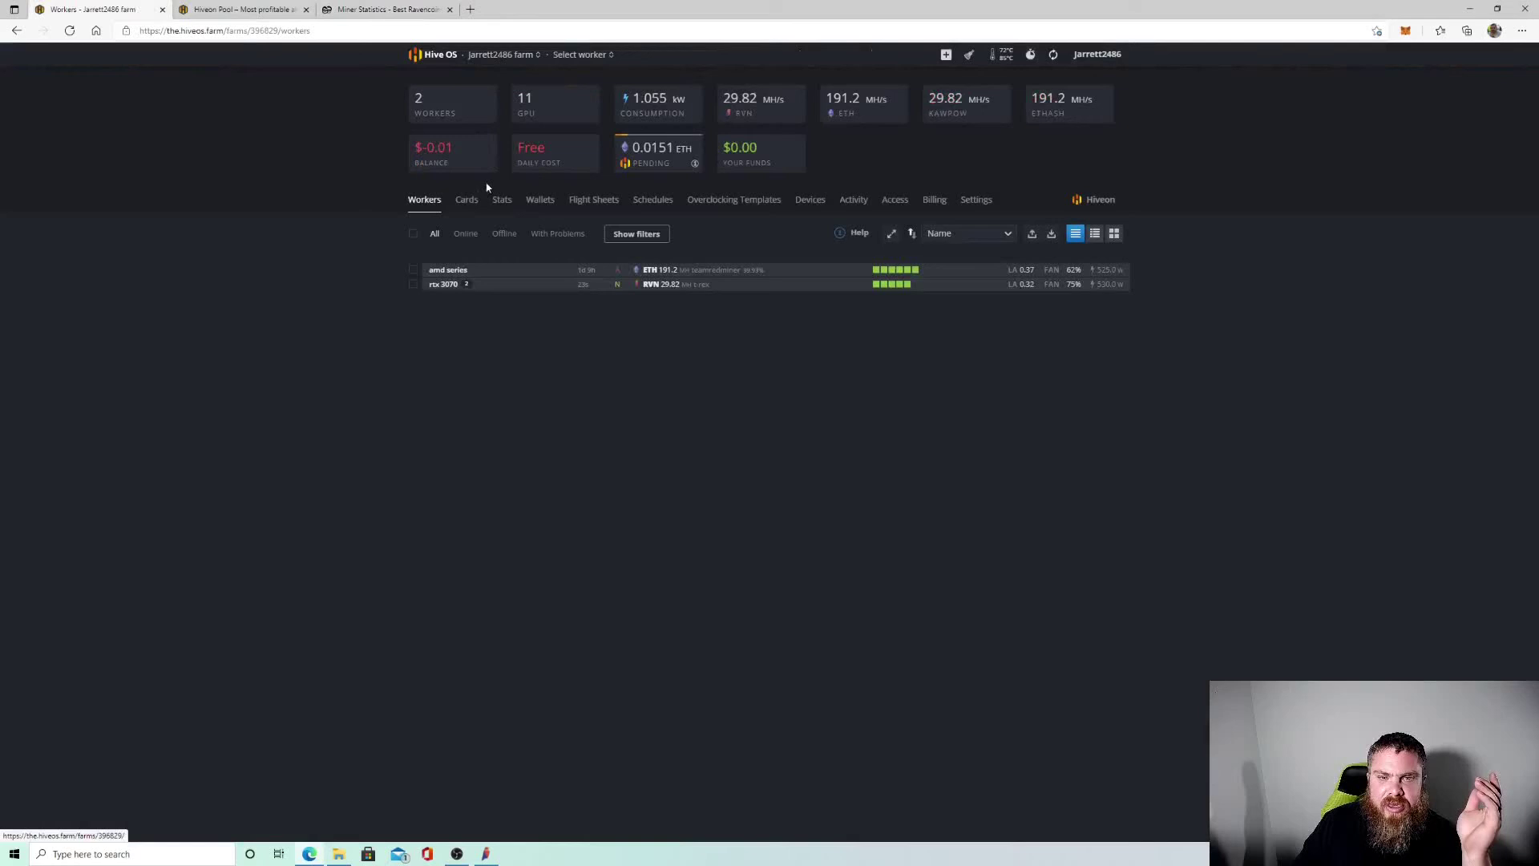
click(443, 284)
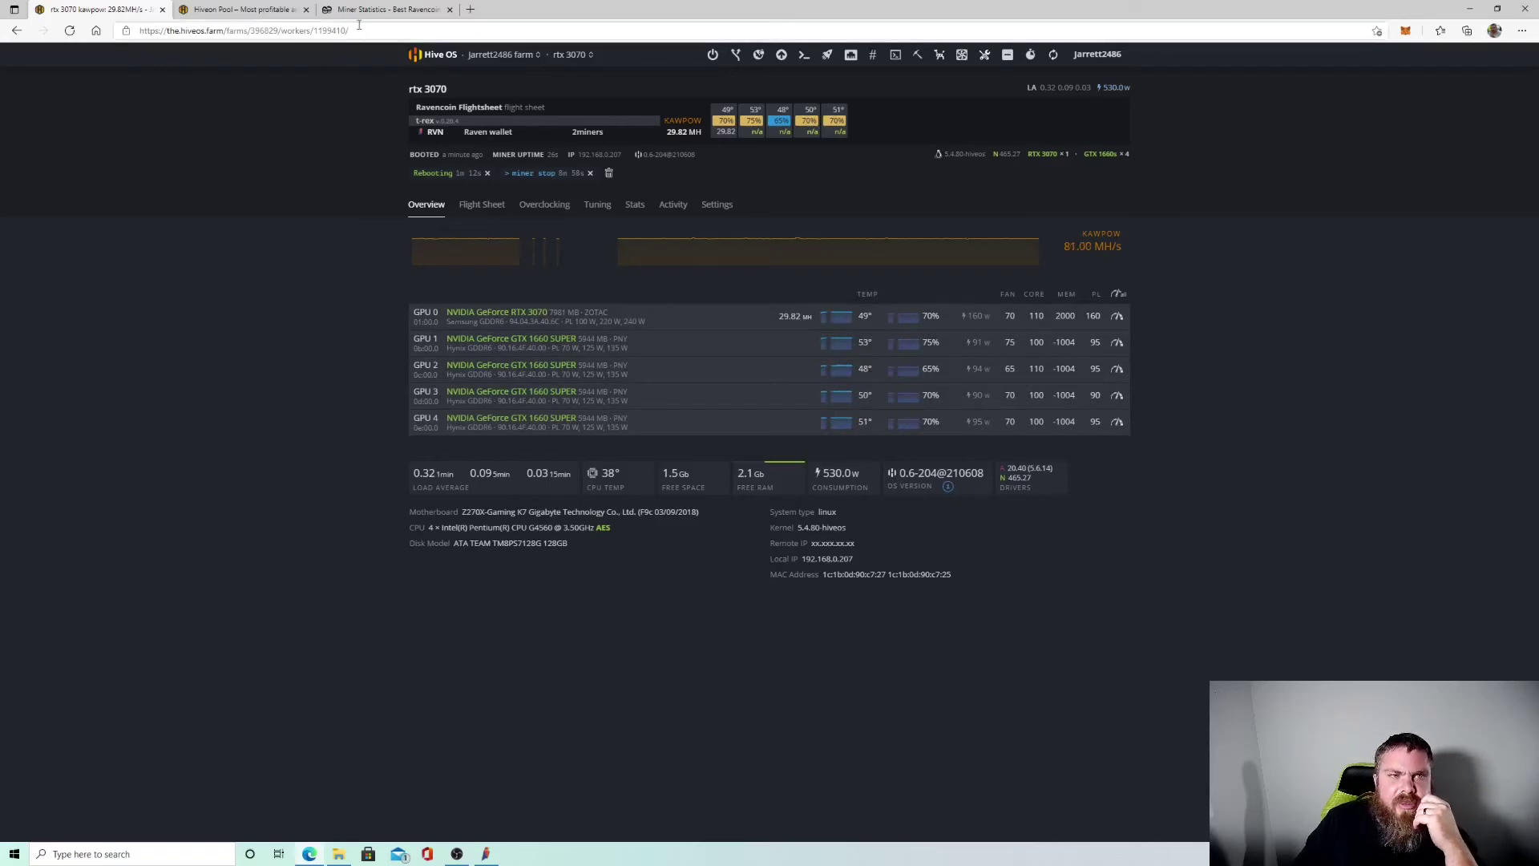
click(385, 9)
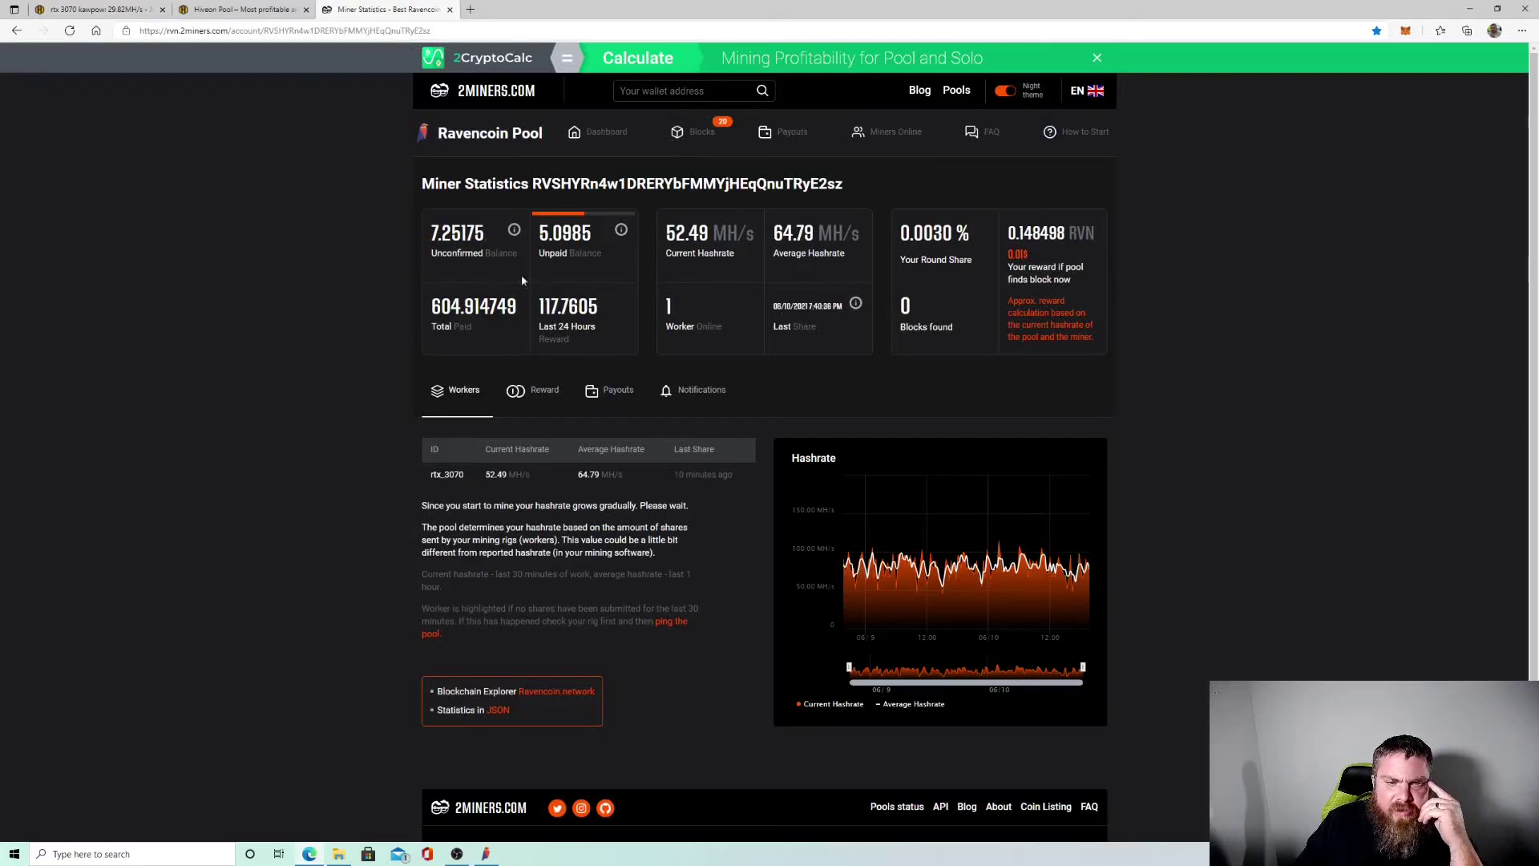
click(486, 854)
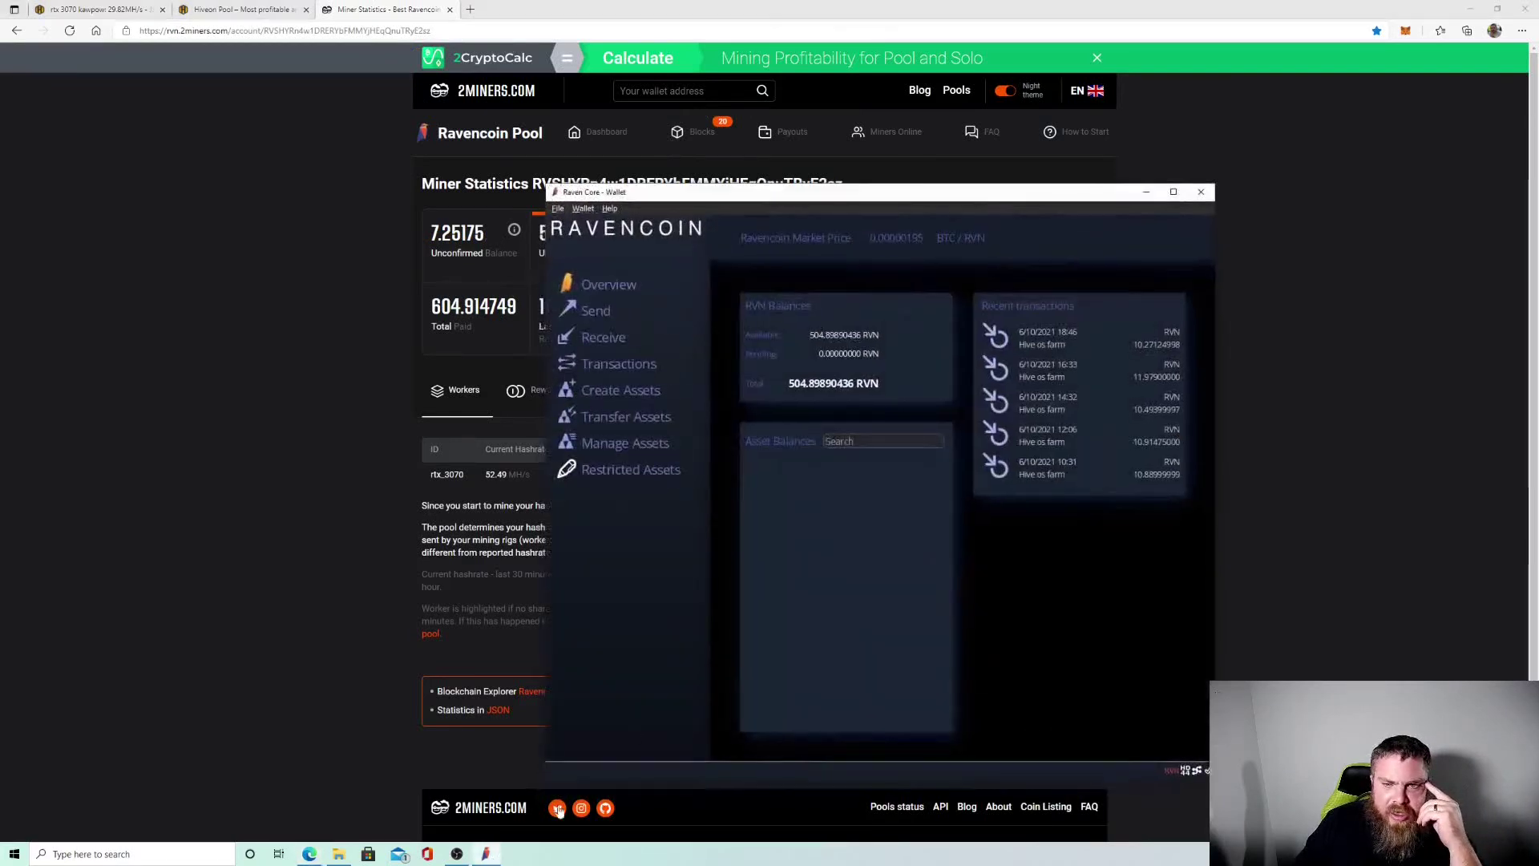
click(1147, 192)
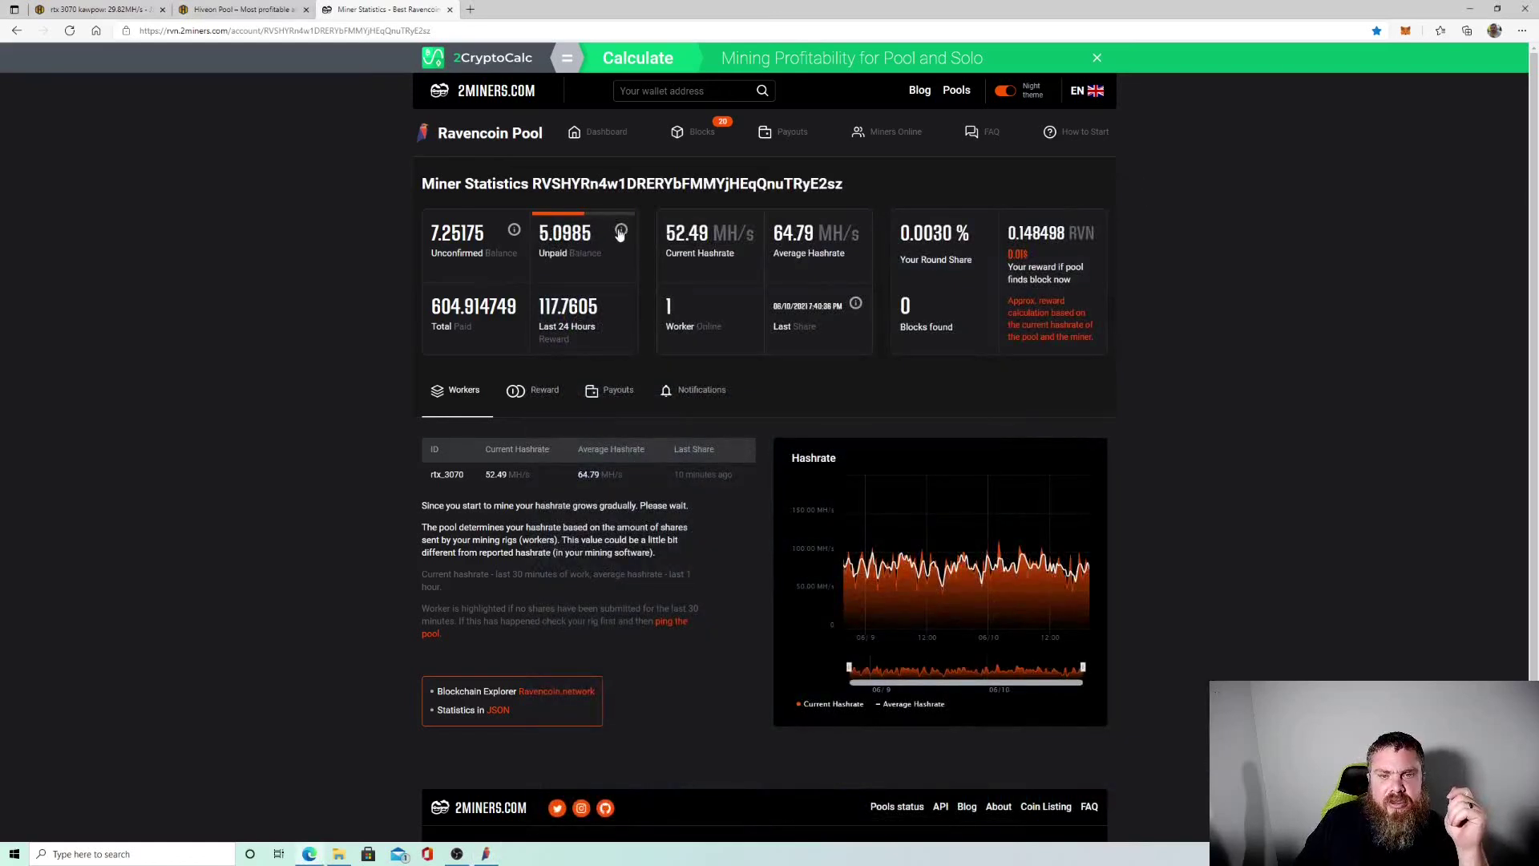
mouse_move(619, 234)
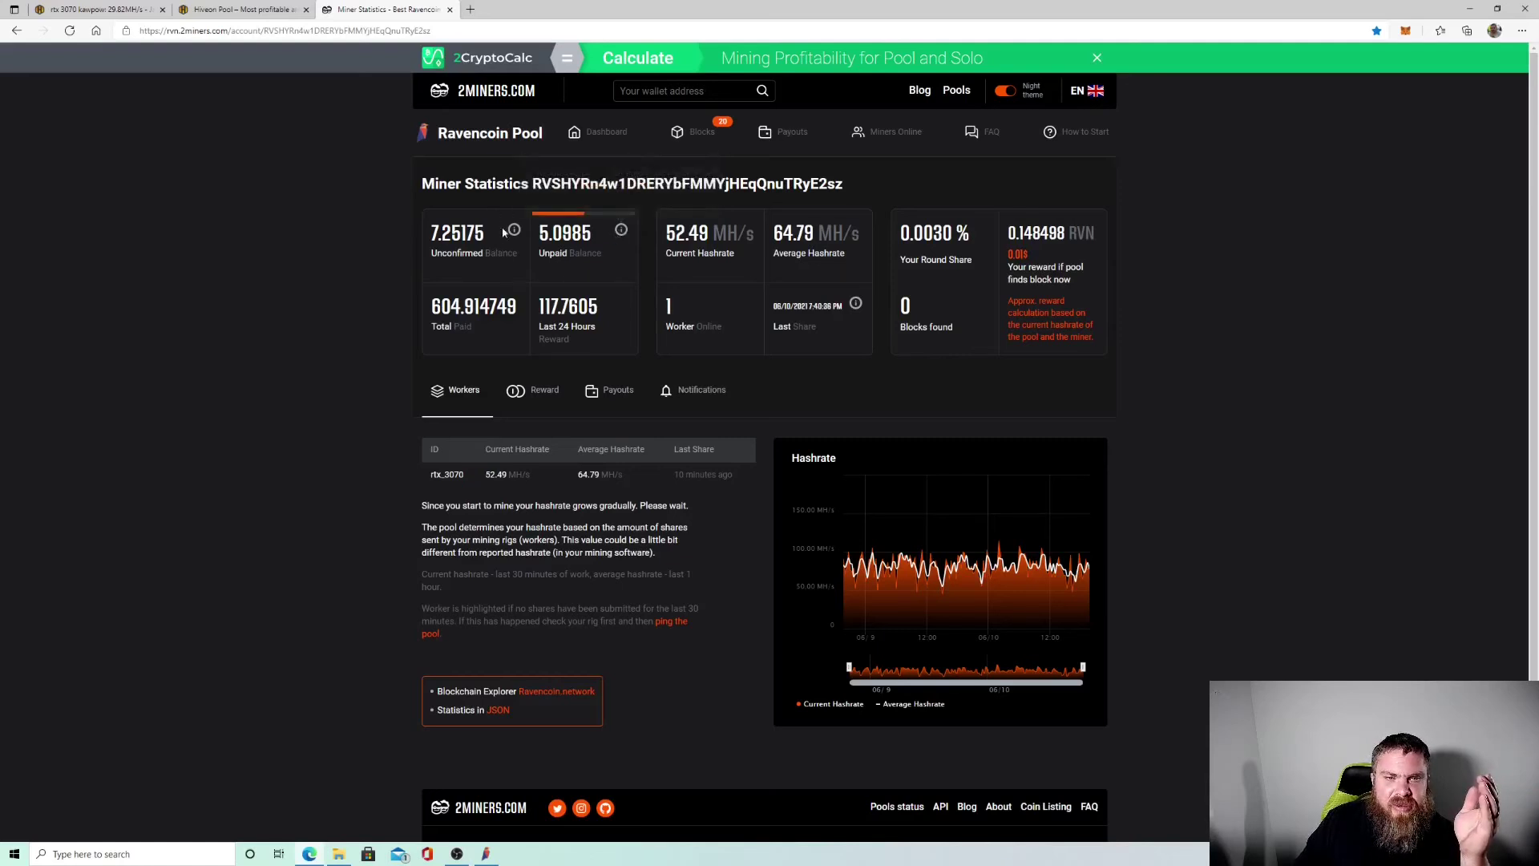
mouse_move(514, 231)
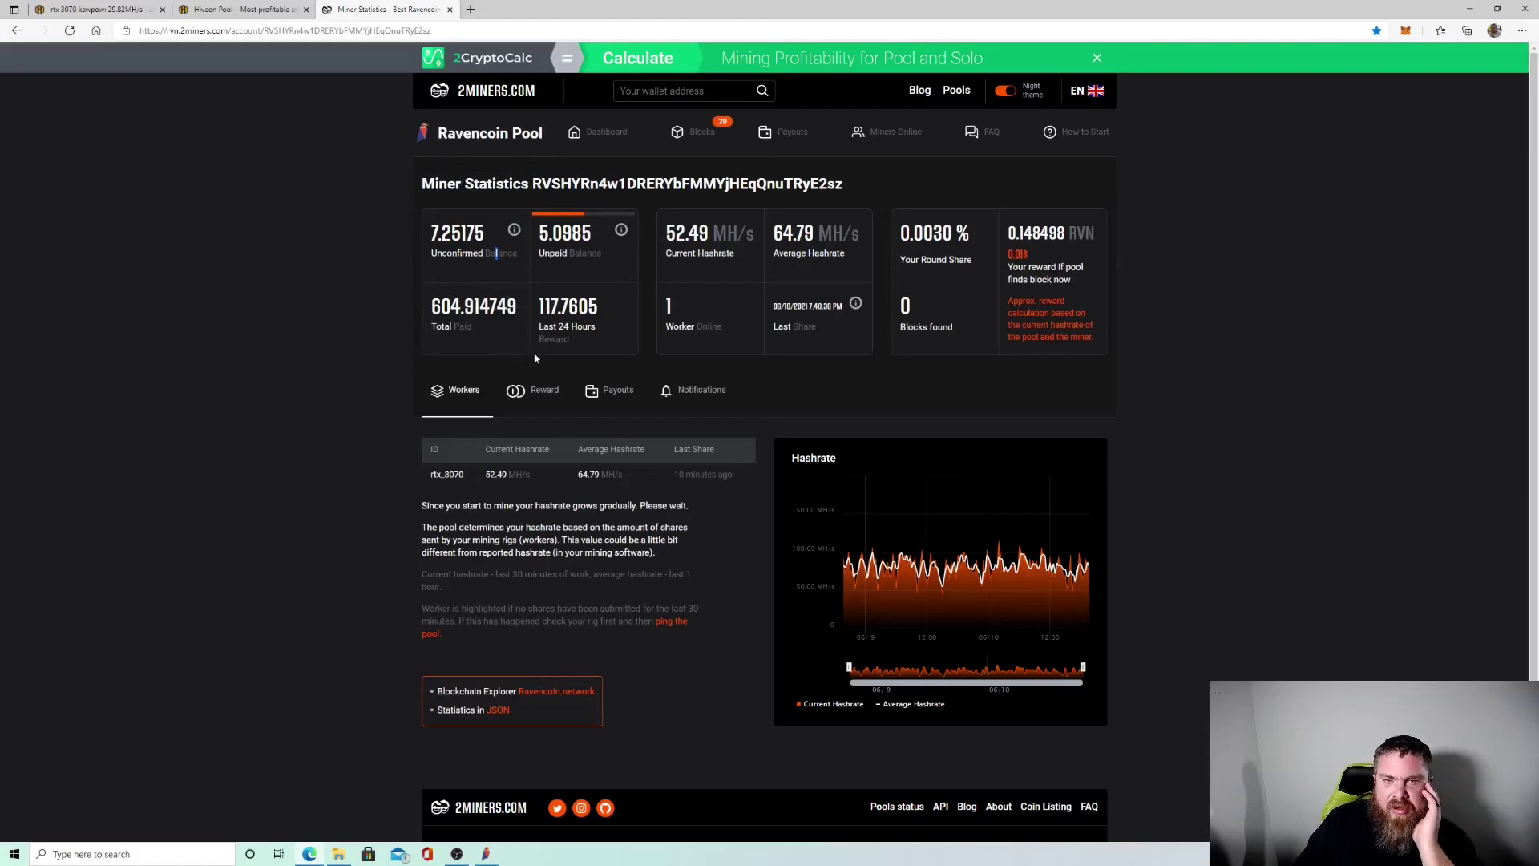
scroll(347, 412, down, 3)
scroll(347, 412, up, 3)
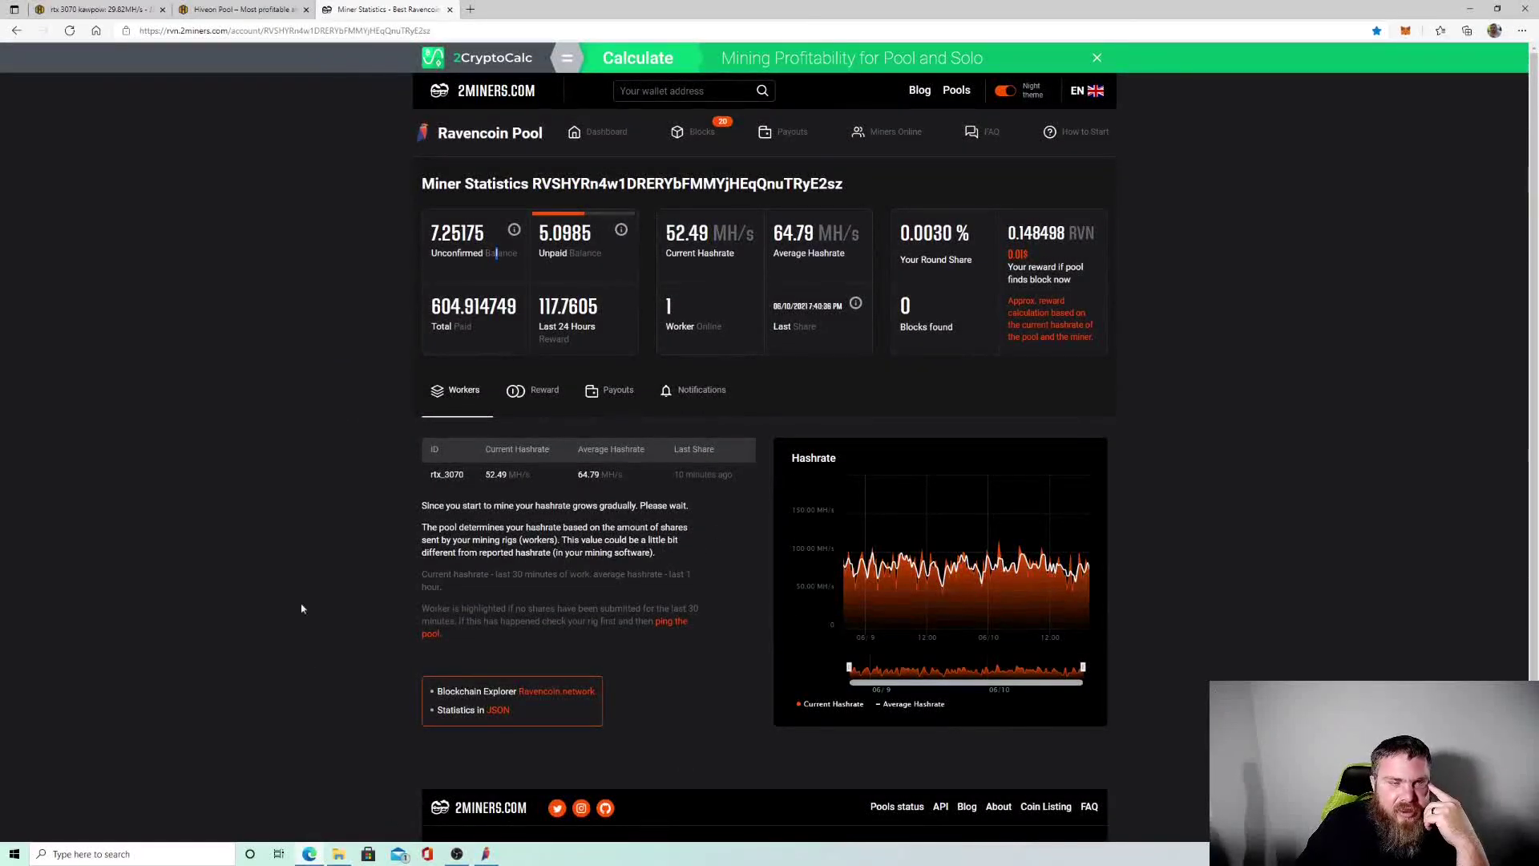
Reload the rtx 3070 worker page in Hive OS to refresh the five GPUs' hashrates.
click(120, 11)
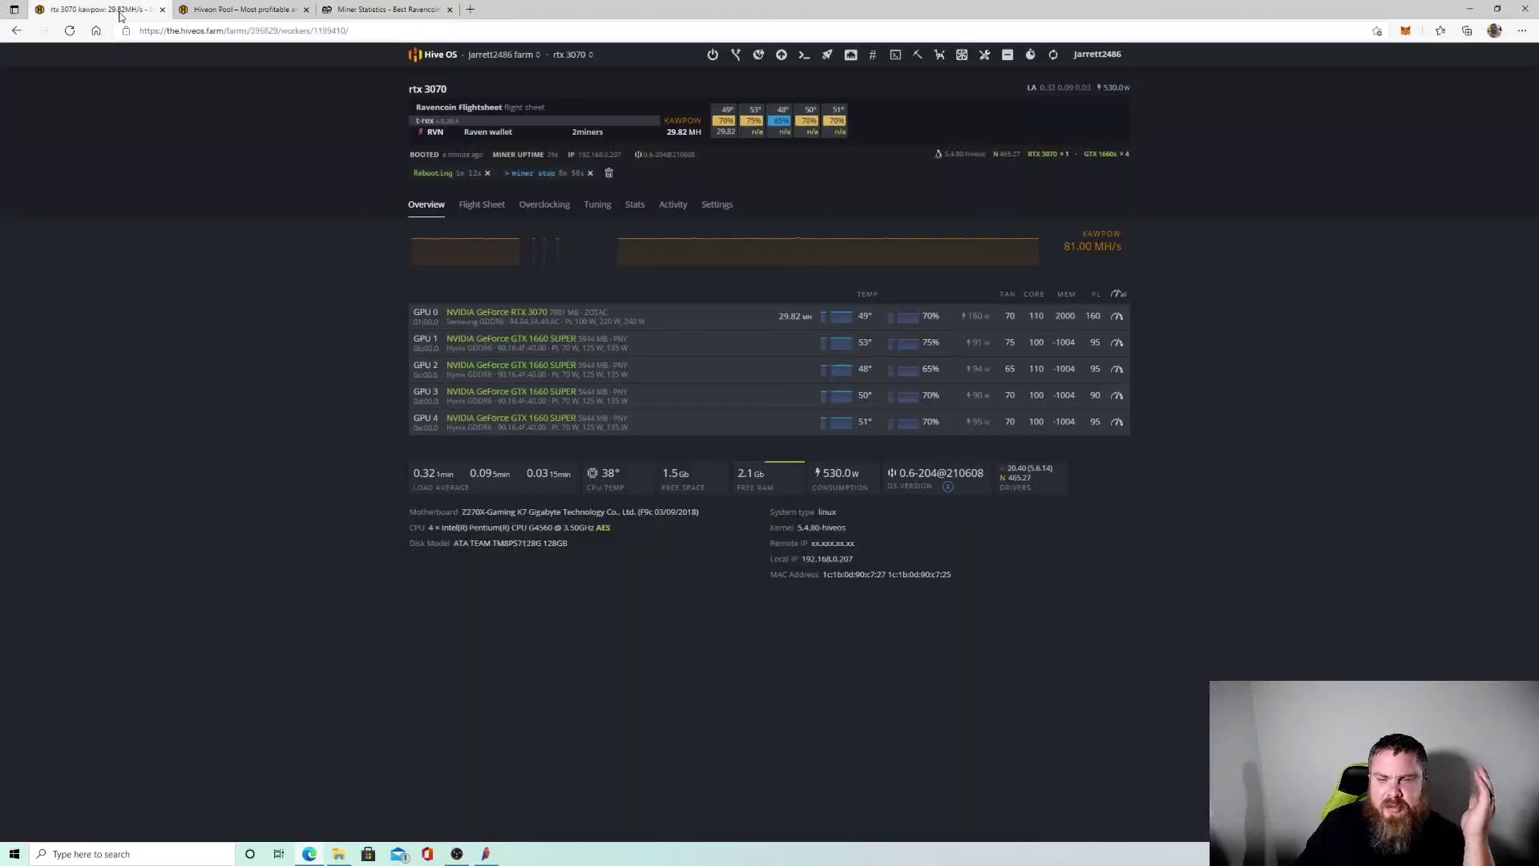
key(F5)
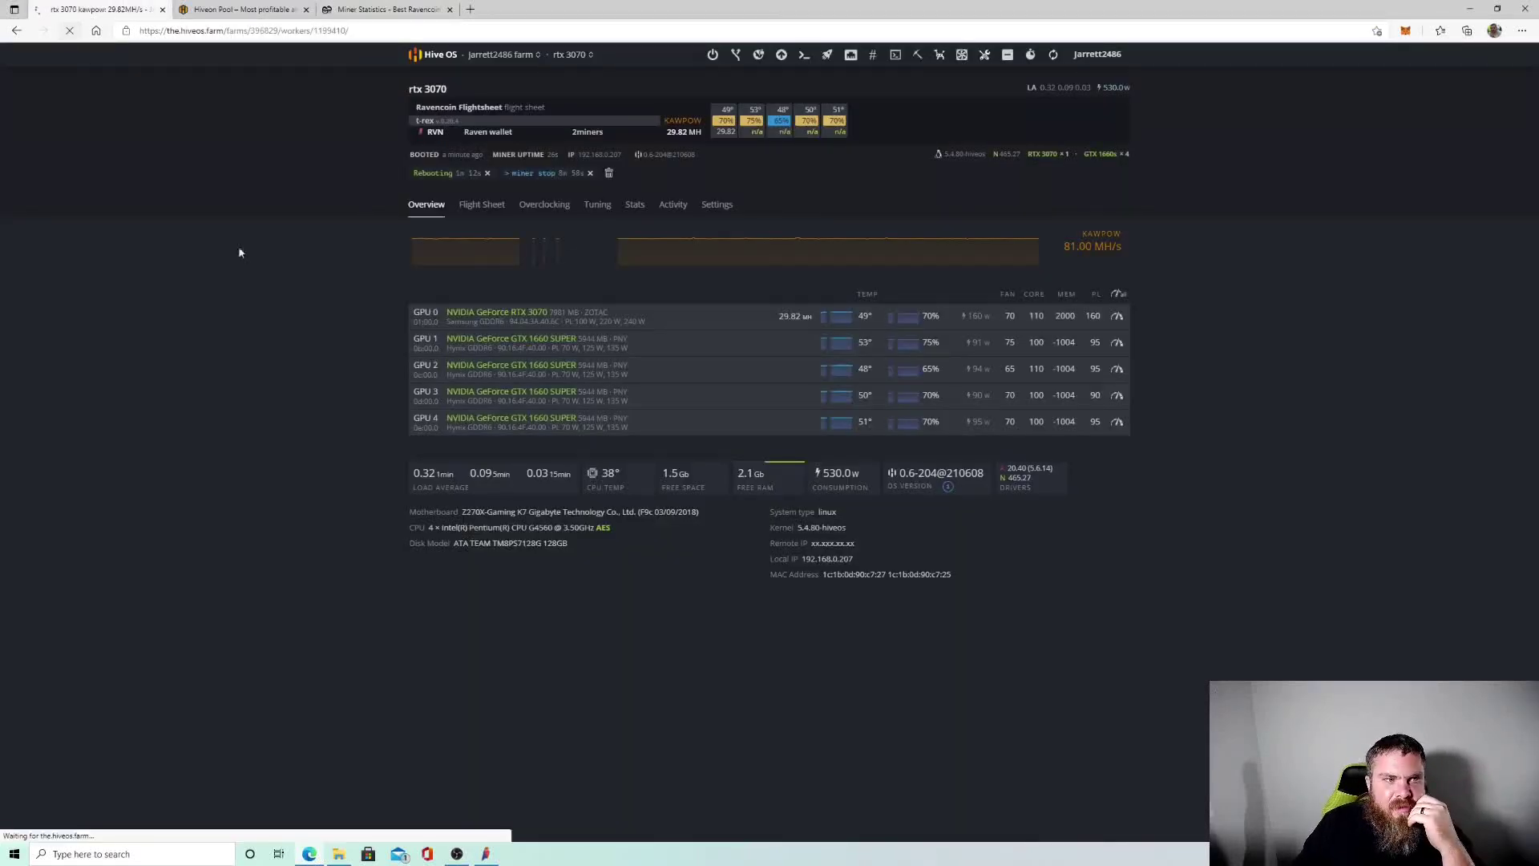